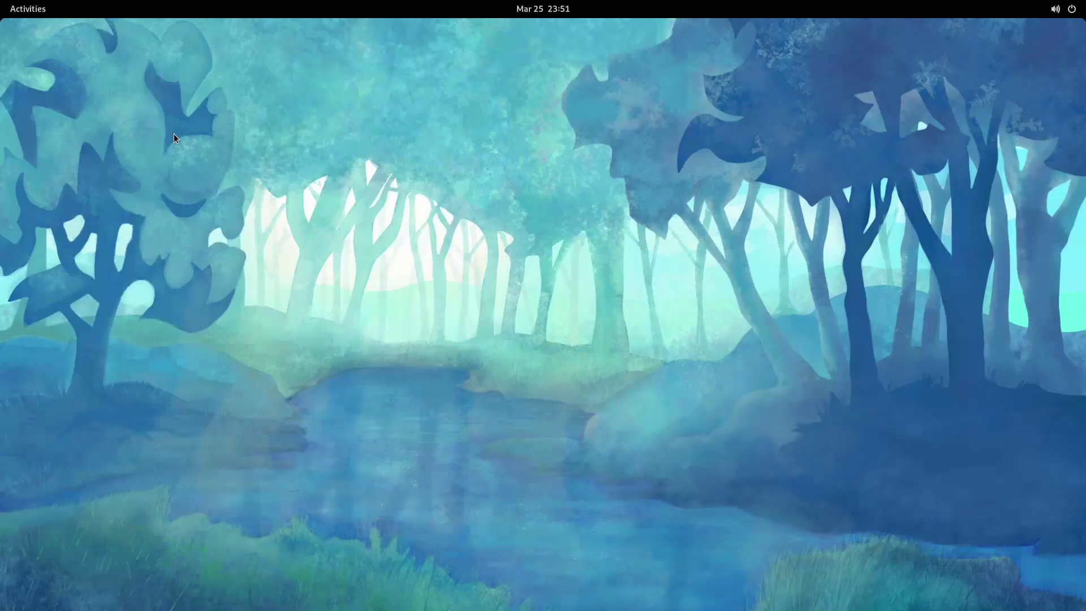
Step: Open the Activities overview, scroll through the workspaces, and toggle the application grid on and off
left_click(28, 9)
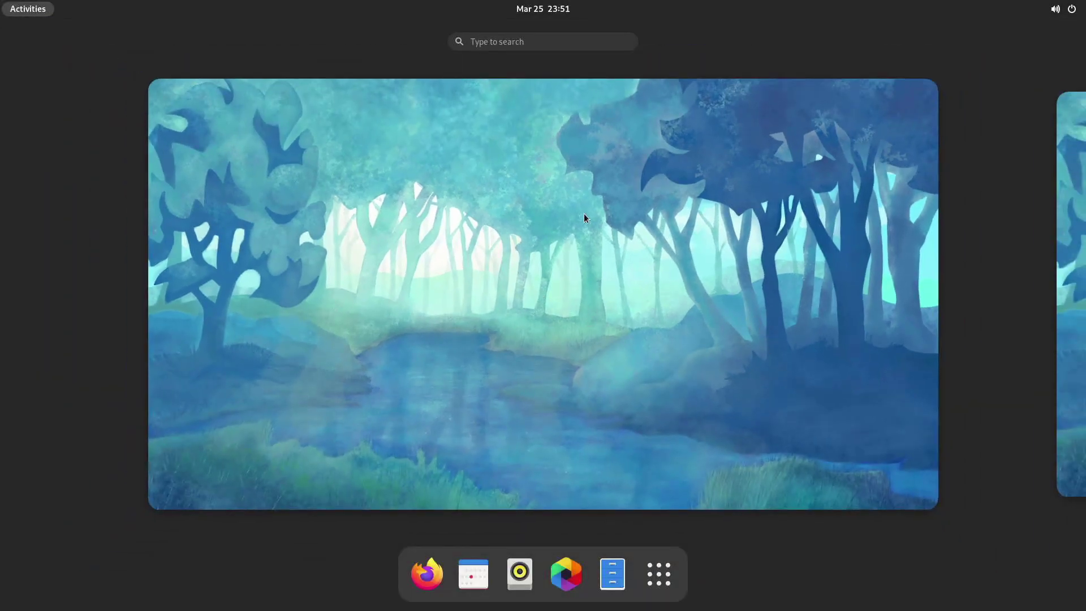
scroll(588, 215, "down", 1)
scroll(617, 230, "up", 1)
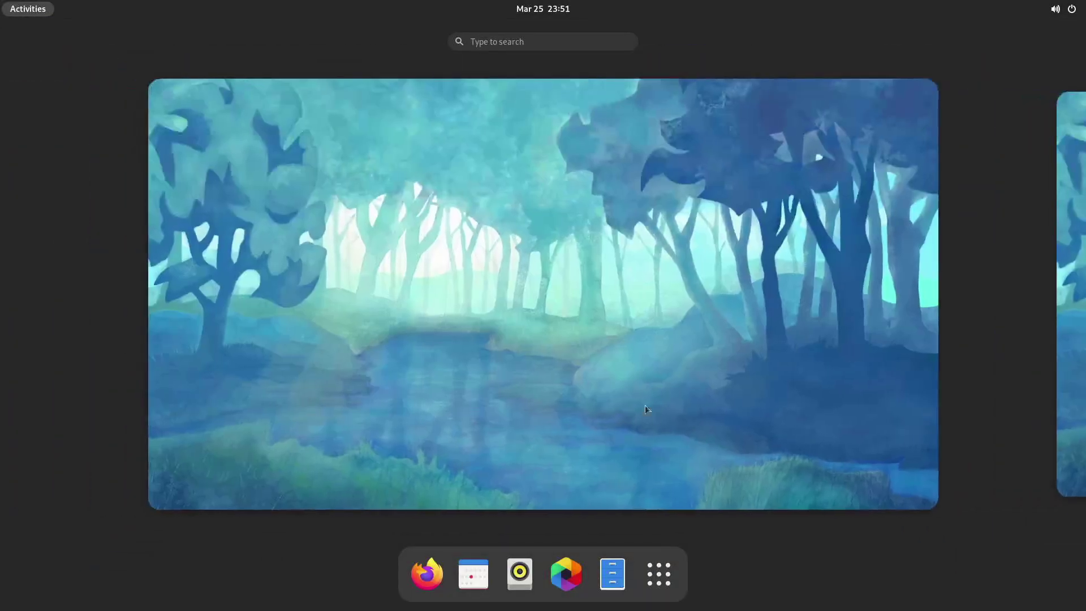
left_click(673, 574)
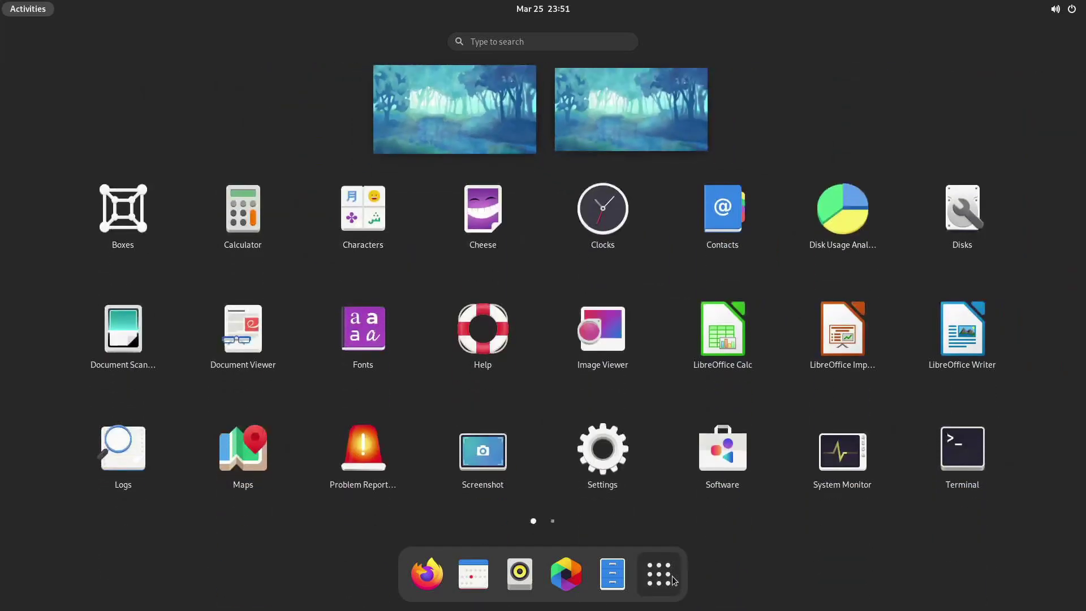
left_click(673, 579)
Step: Search the overview for 'terminal', clear the search, then close and reopen the overview
left_click(520, 42)
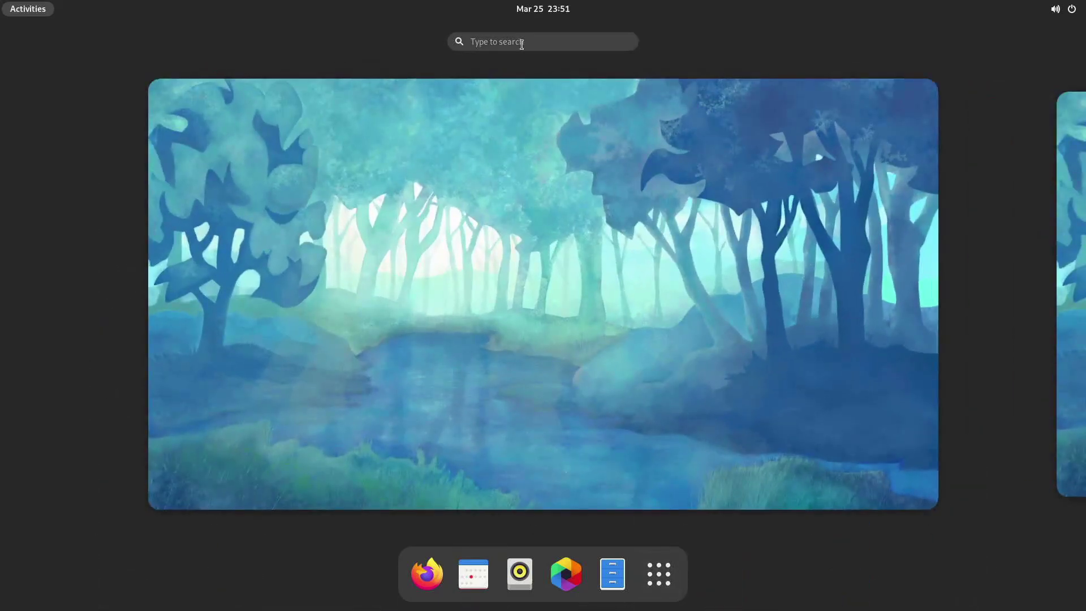
type("terminal")
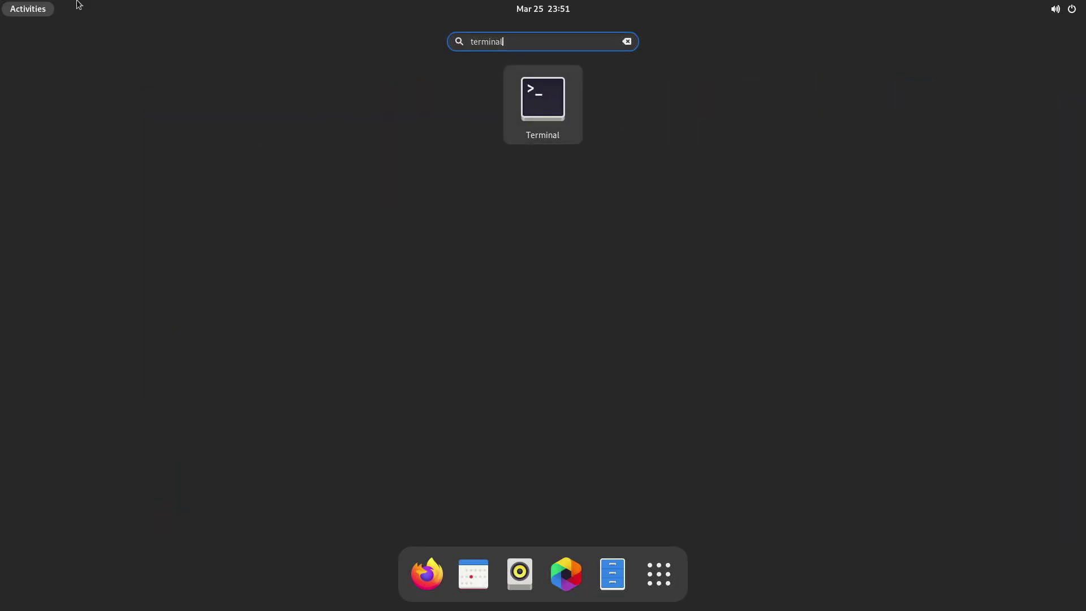
key("Escape")
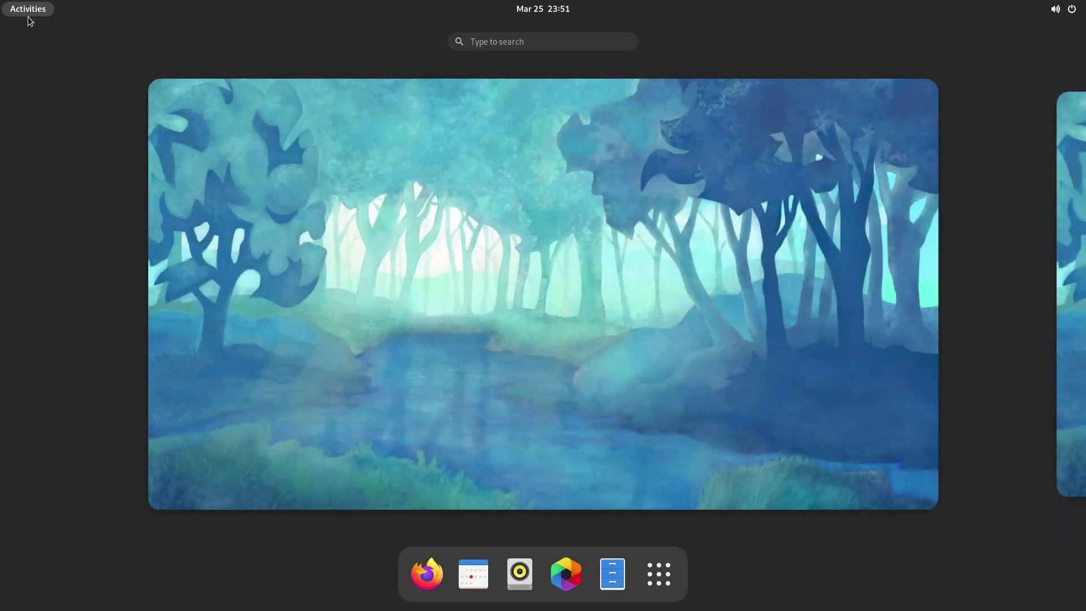
scroll(616, 269, "down", 1)
scroll(616, 269, "up", 1)
scroll(699, 340, "down", 1)
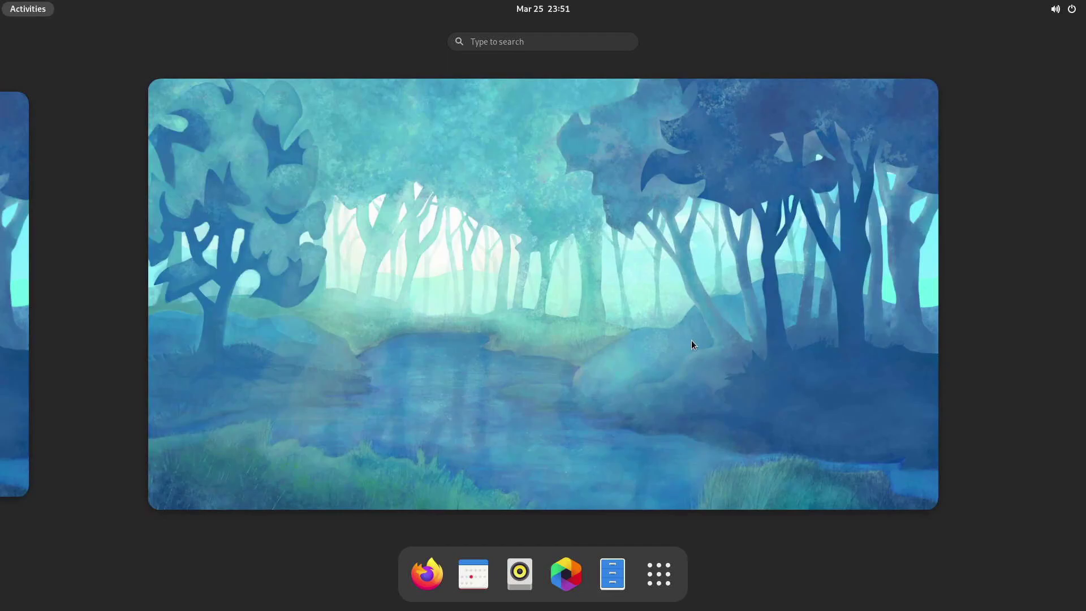
scroll(687, 335, "up", 1)
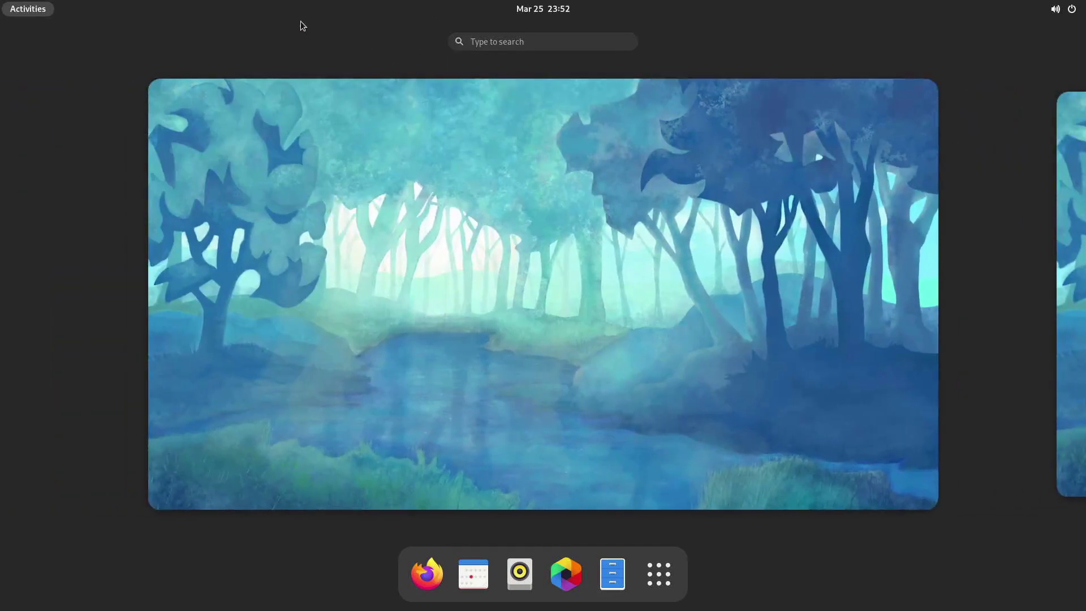
left_click(26, 9)
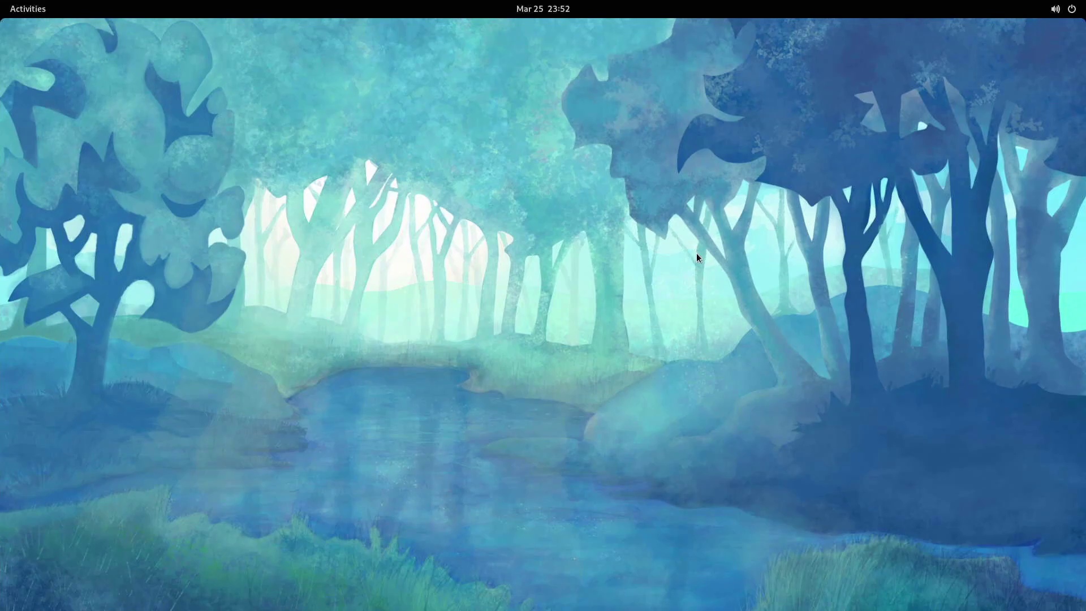
left_click(22, 9)
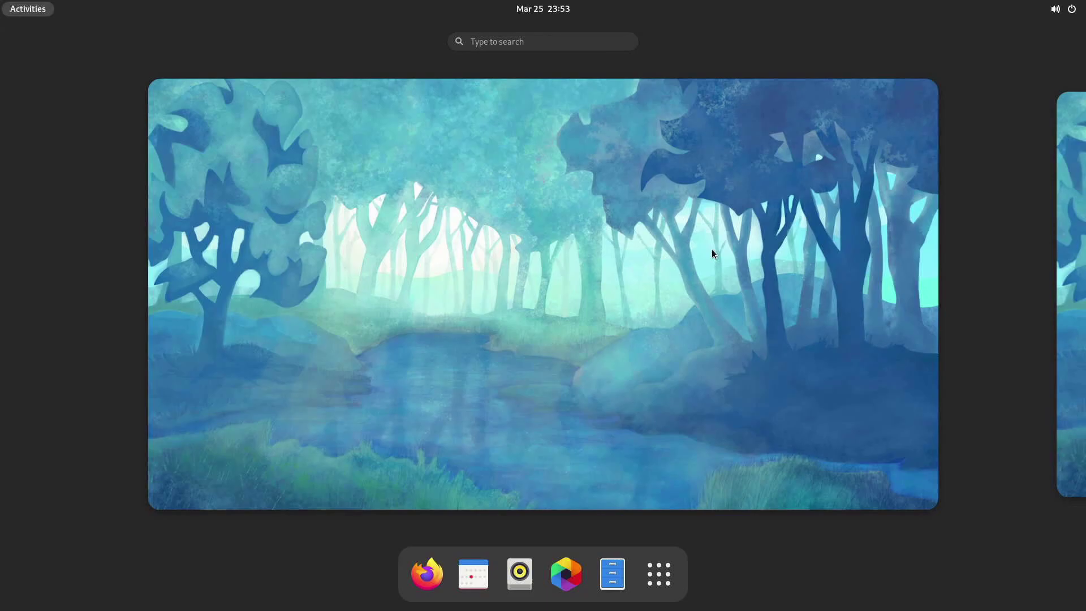
scroll(712, 248, "down", 1)
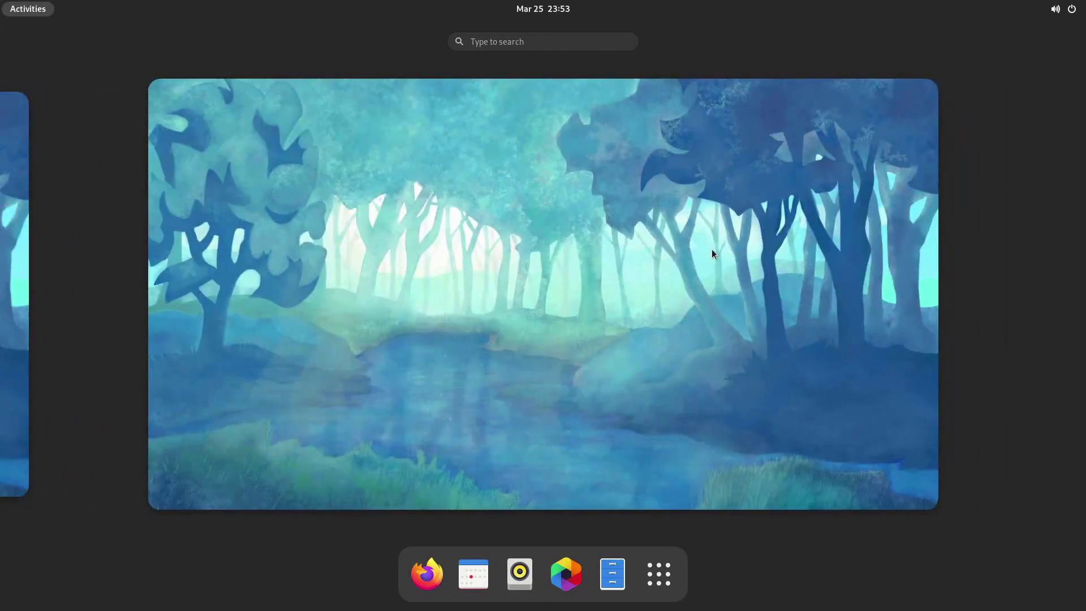
scroll(701, 250, "up", 1)
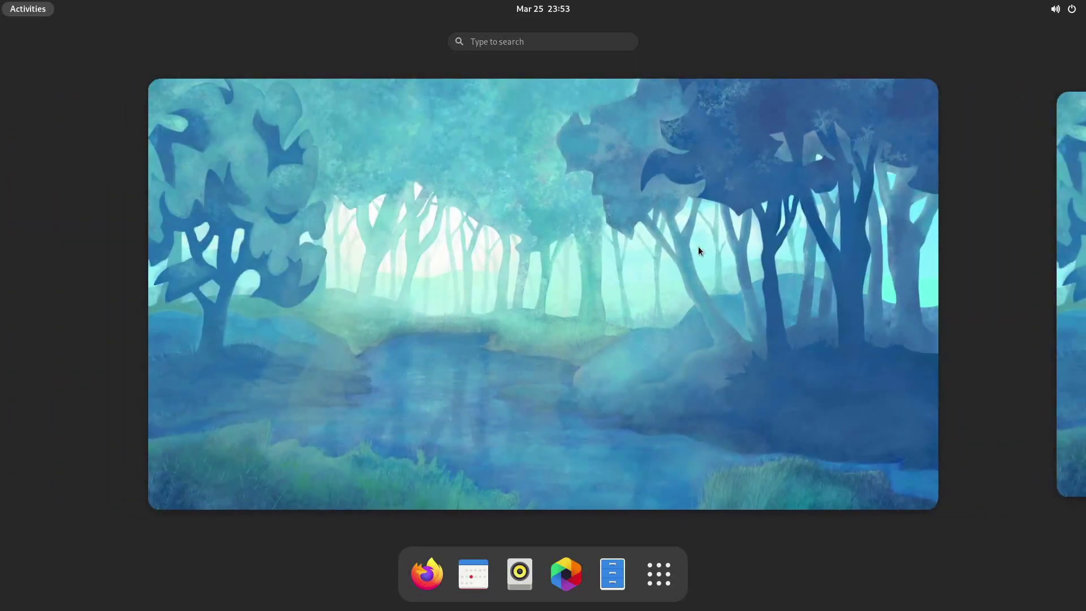
left_click(513, 40)
type("terminal")
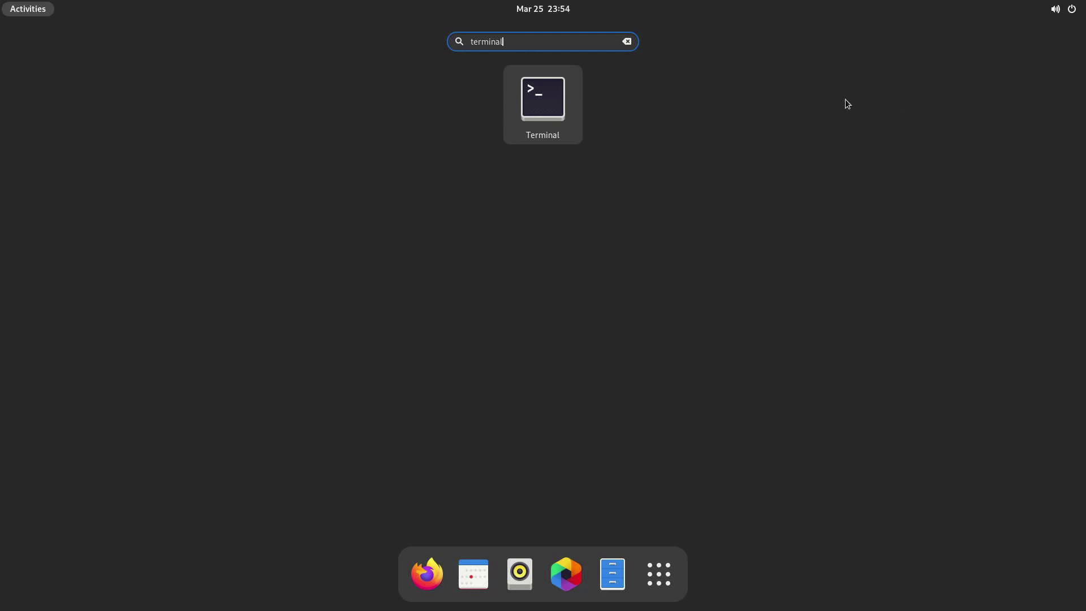
key("Escape")
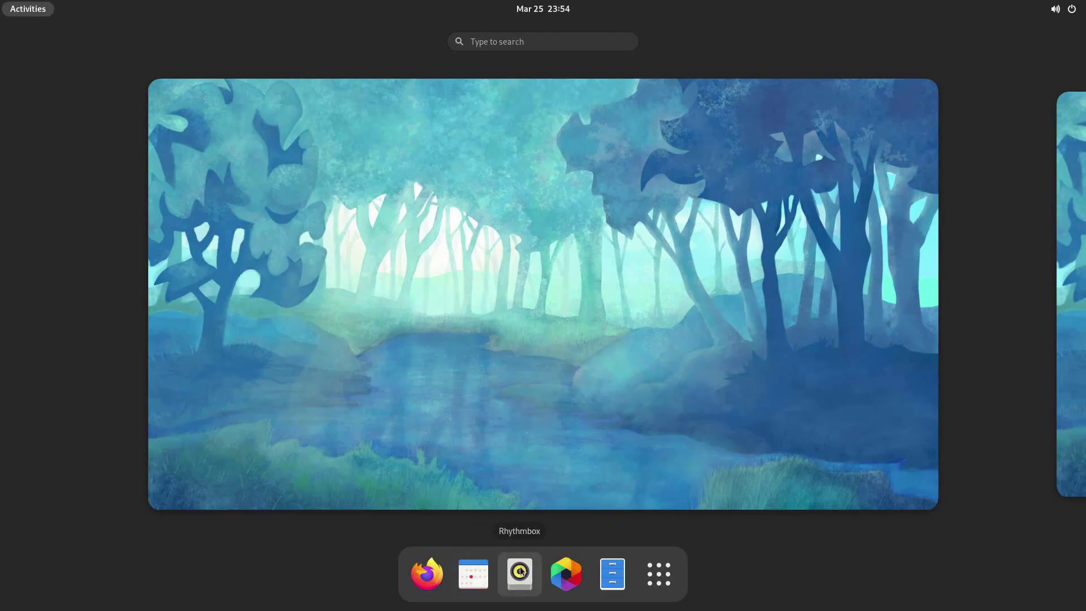
Step: Launch Rhythmbox and Files from the dock and move Files to the upper right
left_click(507, 573)
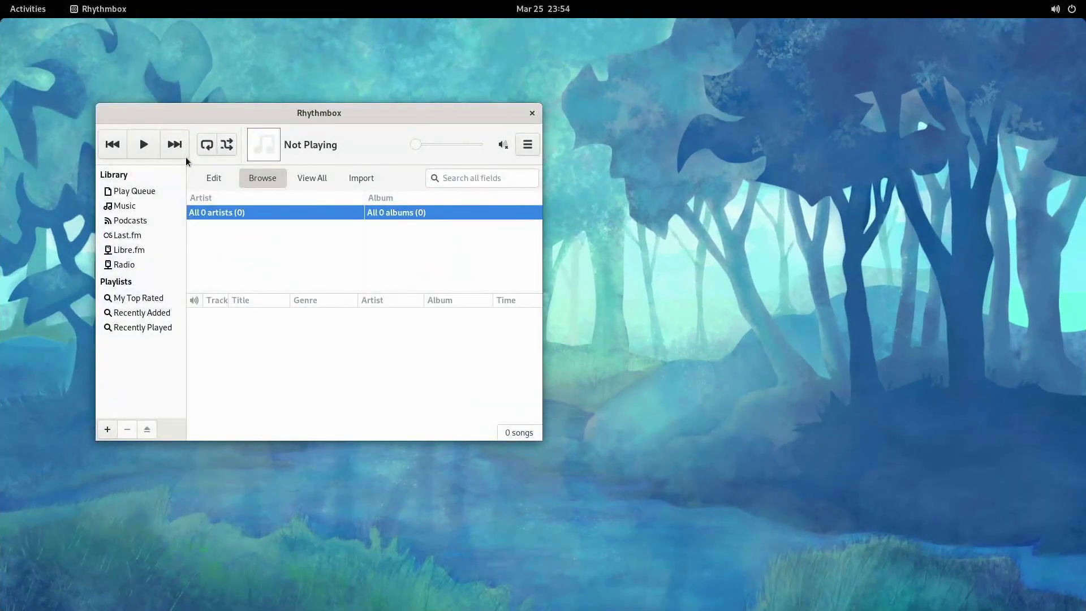
mouse_move(1, 1)
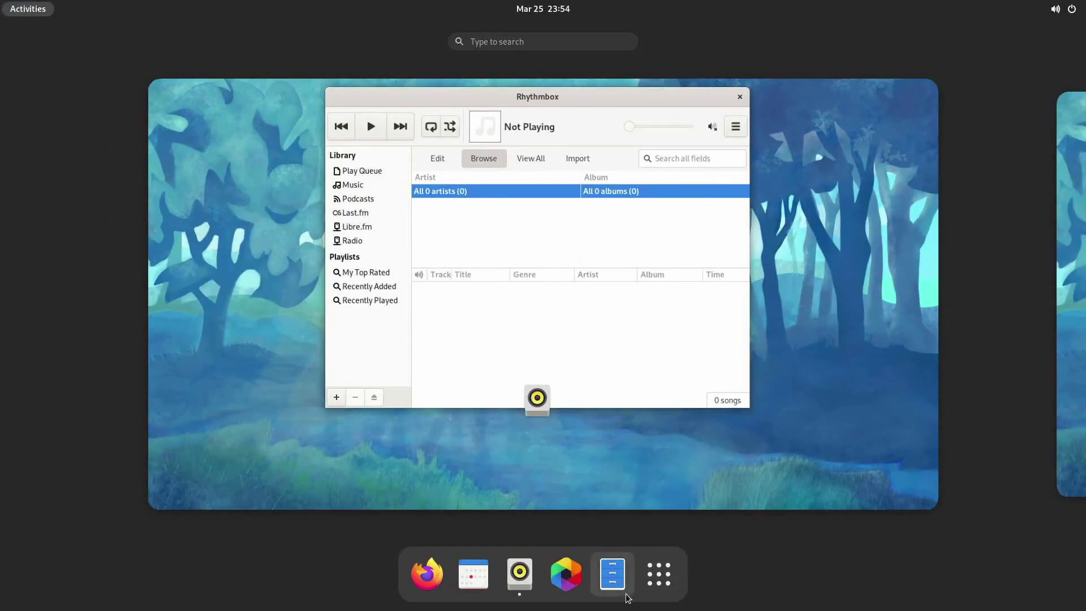
left_click(618, 577)
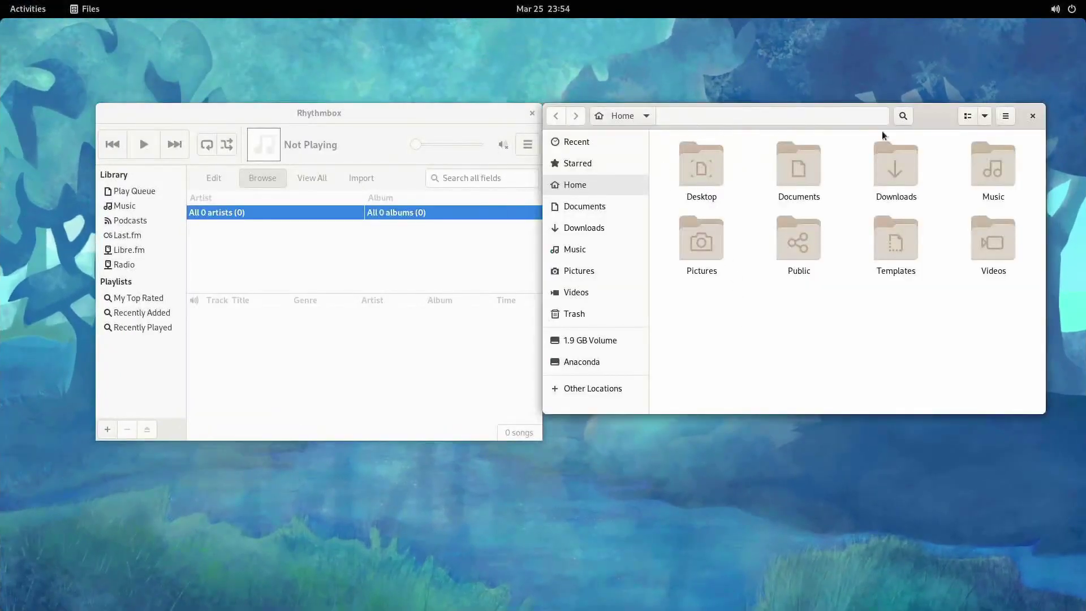
left_click_drag(931, 116, 947, 43)
Step: Launch Calendar, unmaximize it, and drag its window down to the lower middle
key("super")
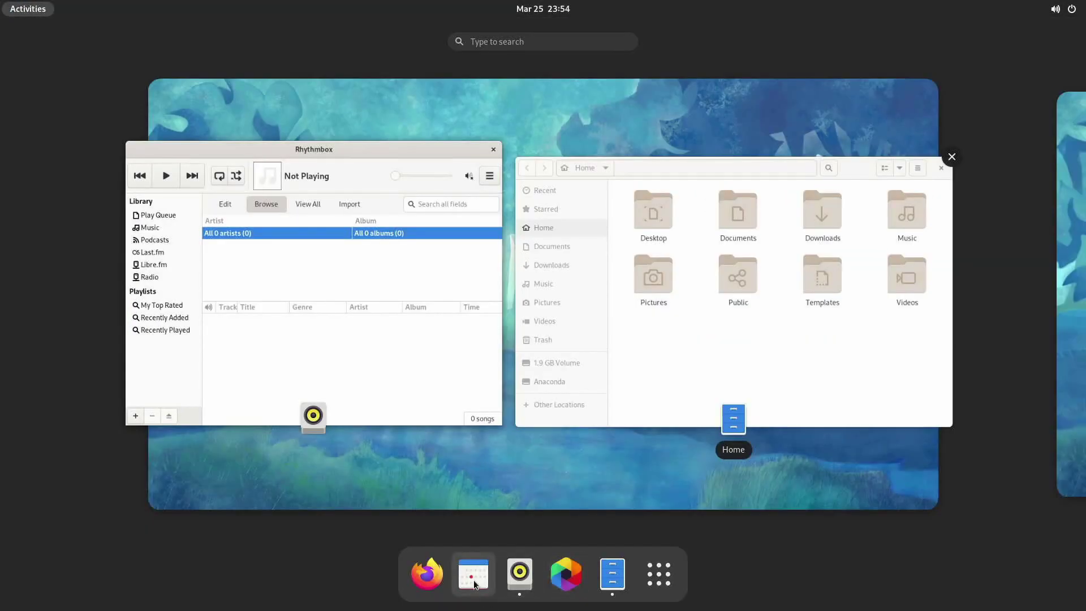
left_click(474, 574)
double_click(889, 32)
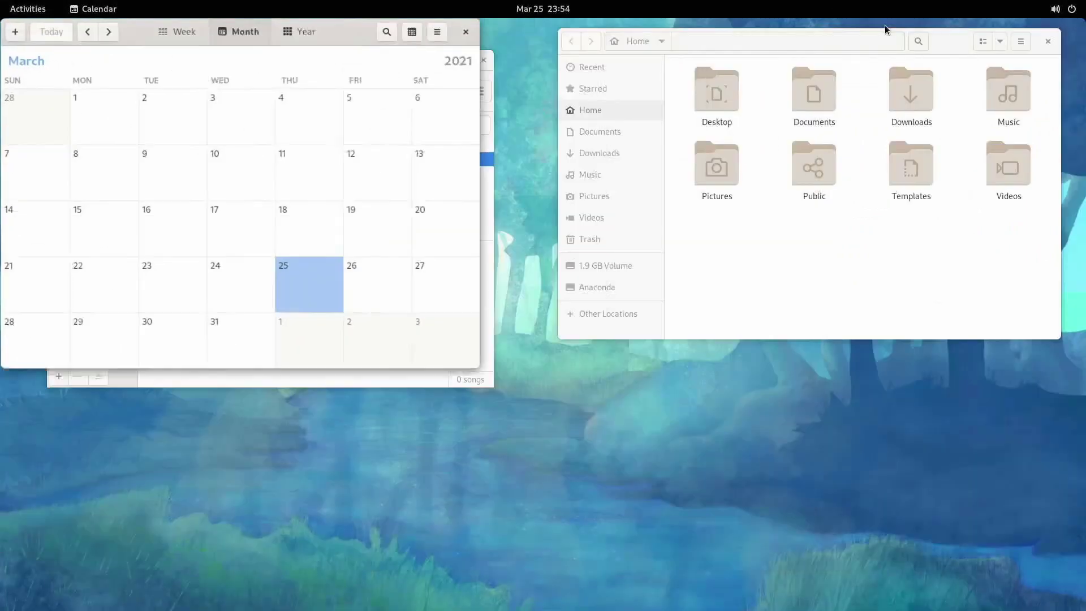
left_click_drag(310, 32, 624, 258)
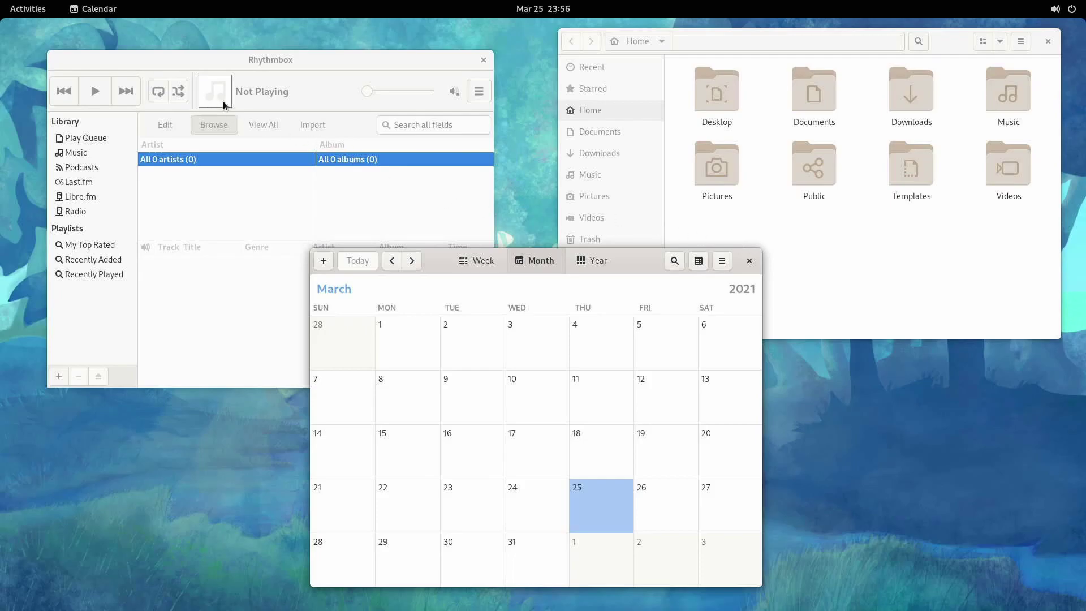
Step: In the overview, drag the Files and Calendar windows onto other workspace thumbnails
left_click(19, 8)
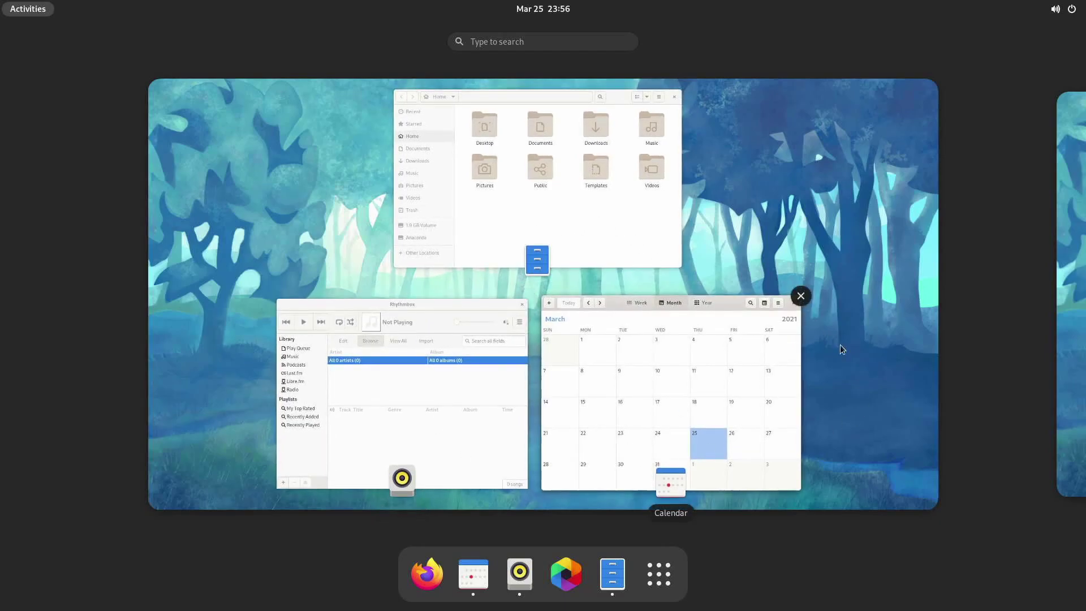
left_click_drag(662, 187, 1050, 310)
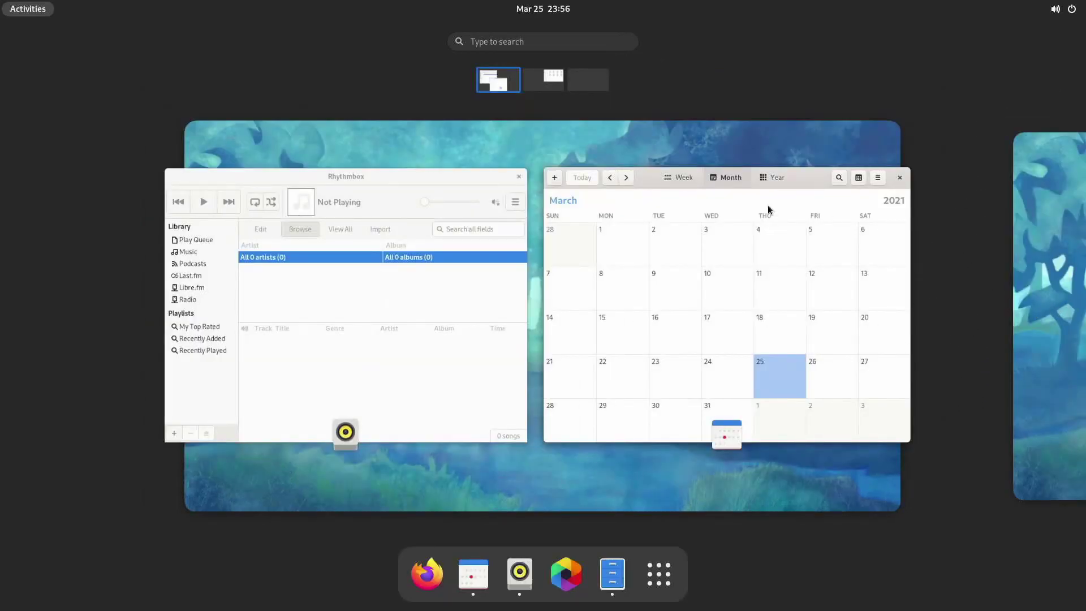
left_click_drag(648, 180, 1063, 272)
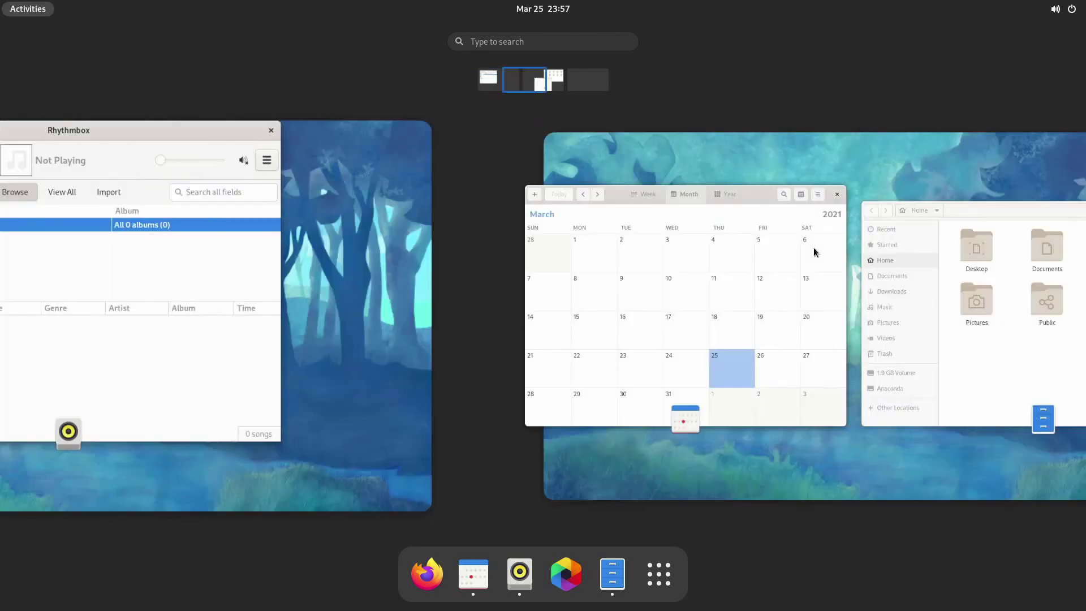
scroll(814, 251, "down", 1)
scroll(814, 257, "up", 2)
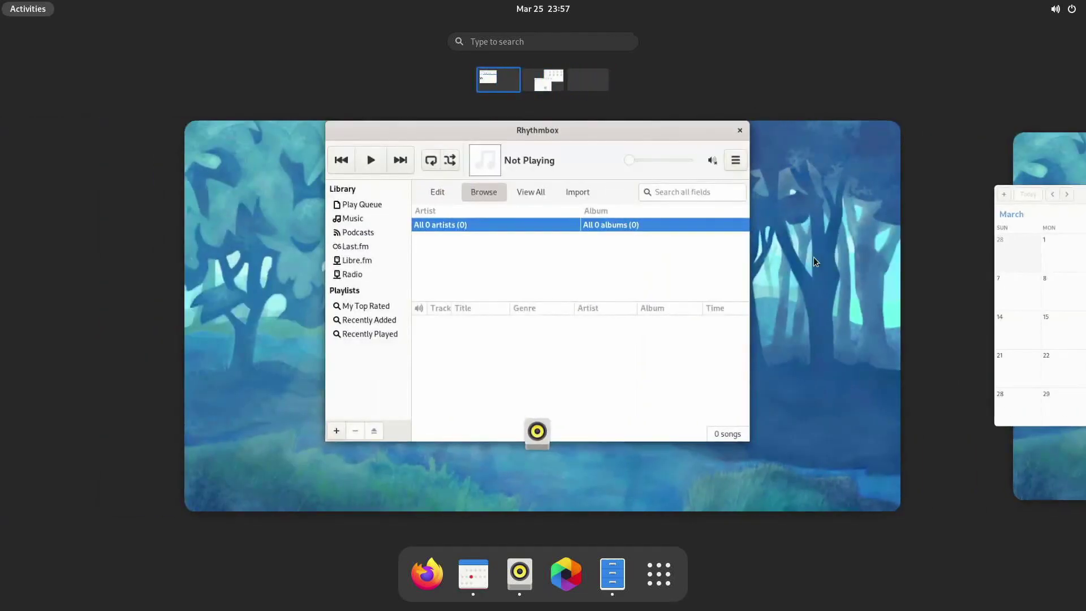
scroll(814, 257, "down", 2)
scroll(813, 257, "up", 1)
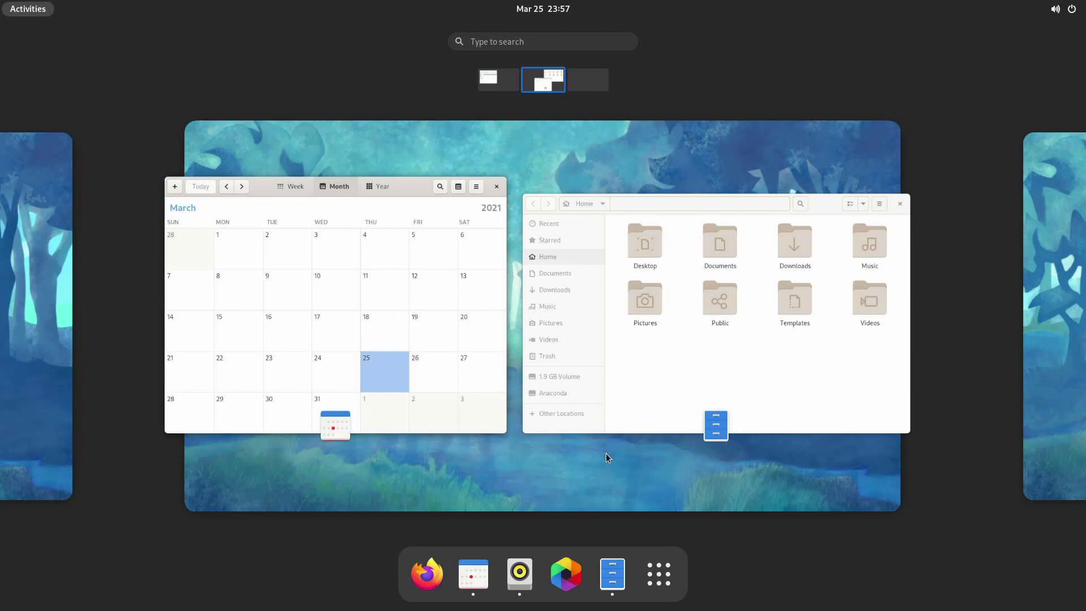
scroll(606, 453, "down", 1)
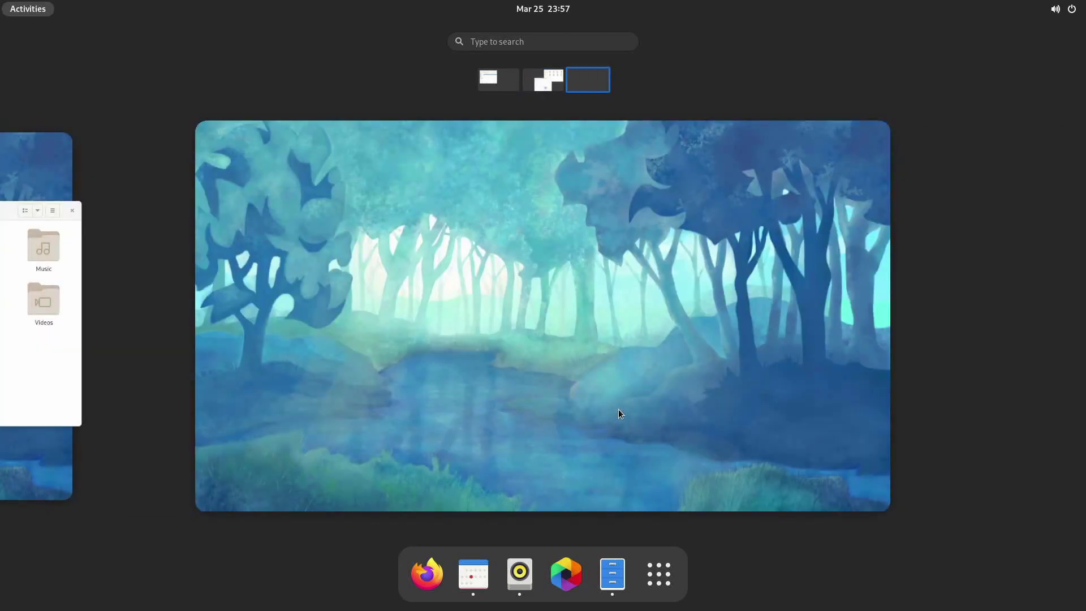
scroll(618, 409, "up", 1)
left_click_drag(619, 208, 32, 236)
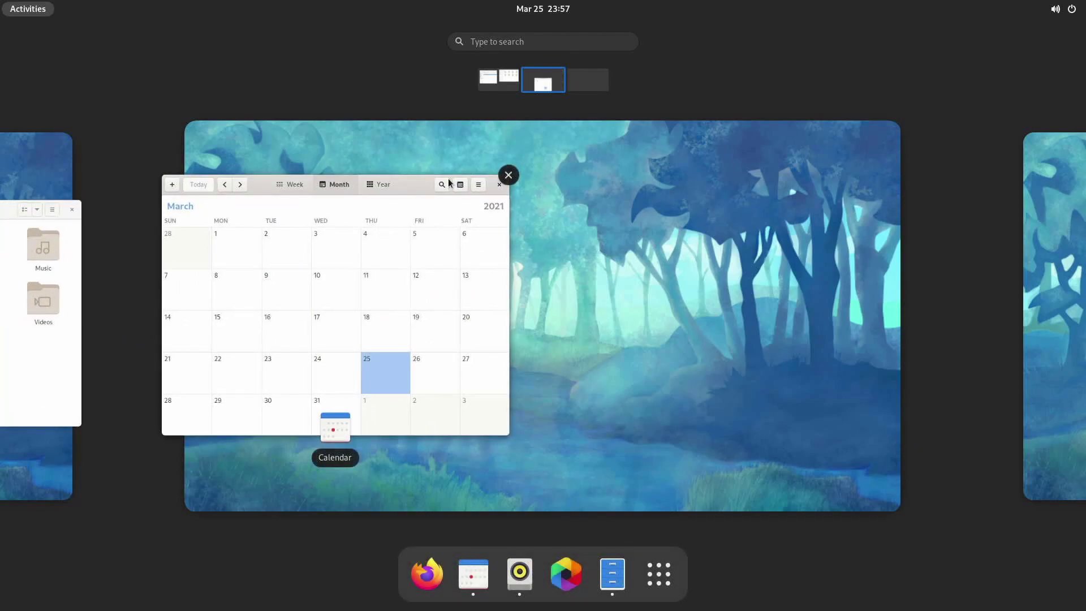
left_click_drag(413, 195, 478, 91)
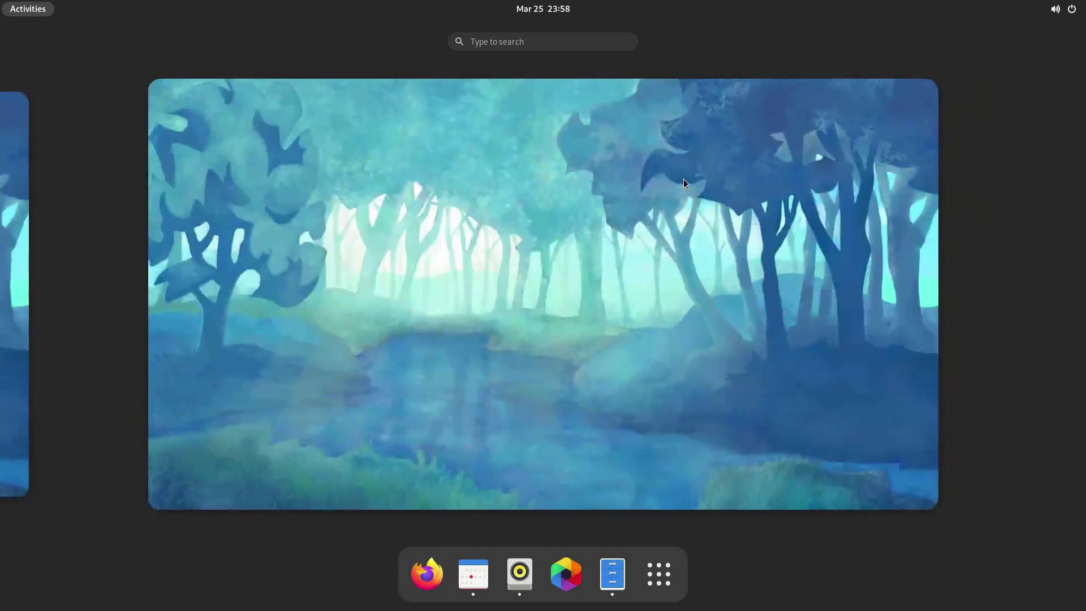
Step: Scroll through the workspaces and bring up the application grid
scroll(684, 178, "up", 1)
scroll(669, 181, "down", 1)
scroll(497, 398, "up", 1)
scroll(558, 353, "down", 1)
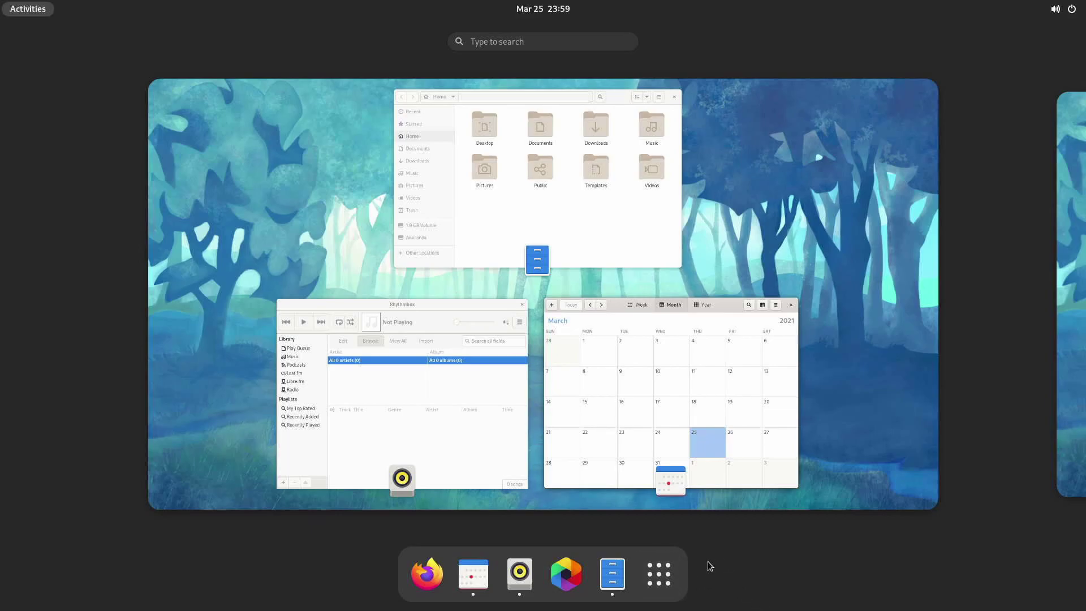
left_click(659, 574)
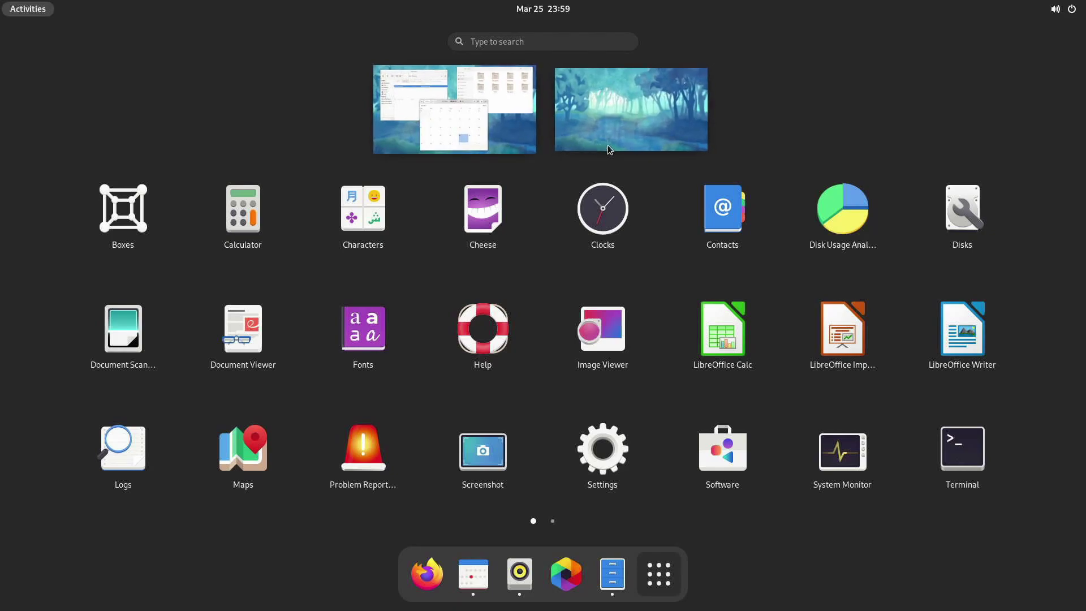
Step: Switch to the empty second workspace and reopen the application grid from Activities
left_click(608, 111)
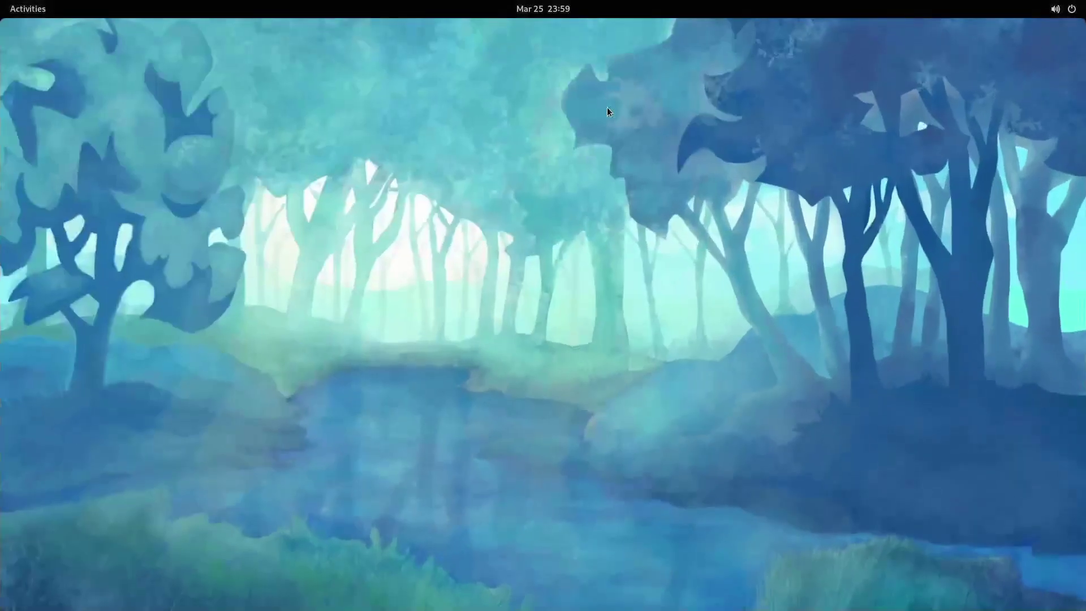
left_click(29, 9)
left_click(660, 574)
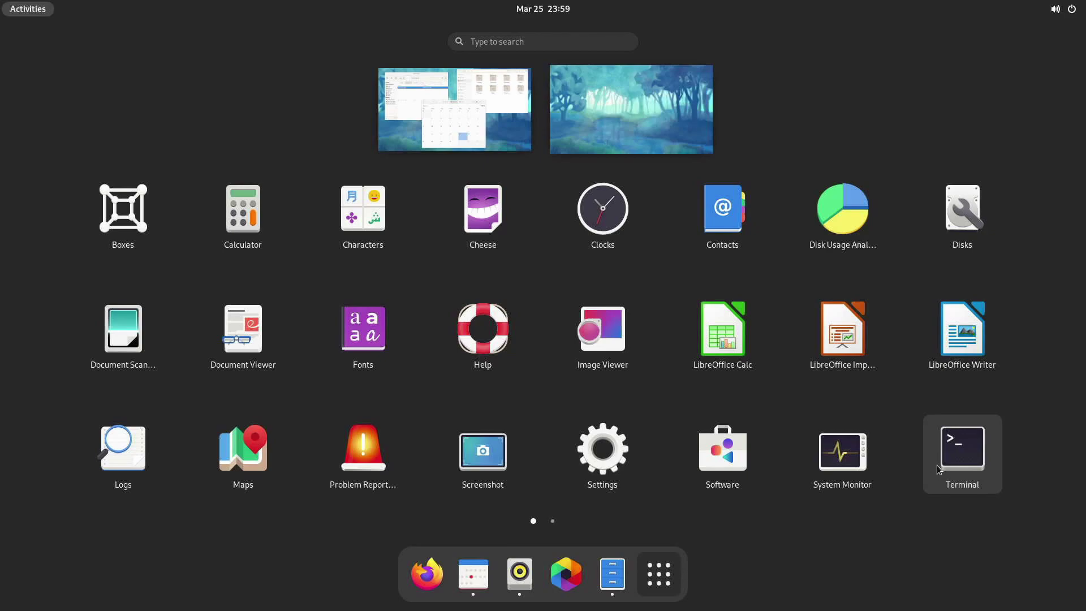
Step: Make a folder from Terminal, Image Viewer, Calc and Impress; reposition Writer and Document Viewer
left_click_drag(938, 470, 610, 346)
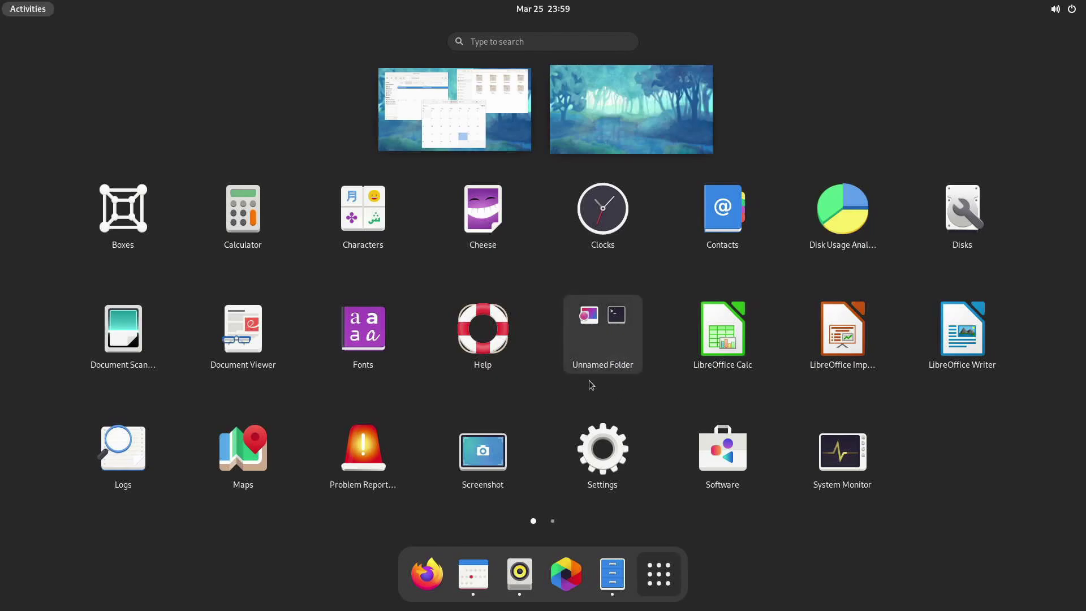
left_click_drag(715, 356, 601, 335)
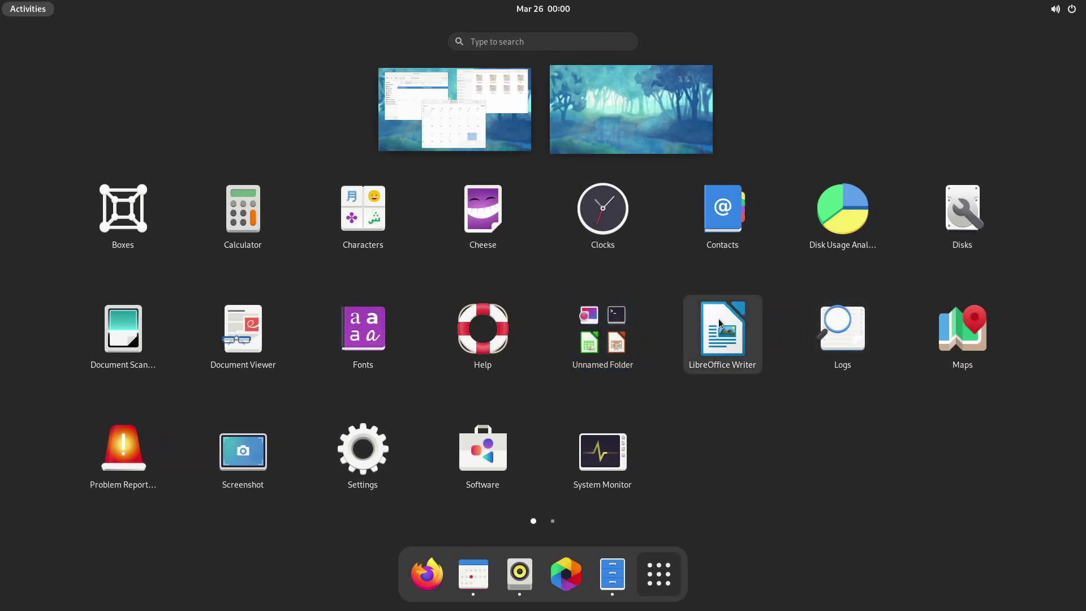
left_click_drag(723, 333, 325, 234)
left_click_drag(399, 333, 663, 236)
left_click_drag(569, 213, 638, 396)
Step: Open the Unnamed Folder and drag LibreOffice Calc out onto page two
left_click(595, 327)
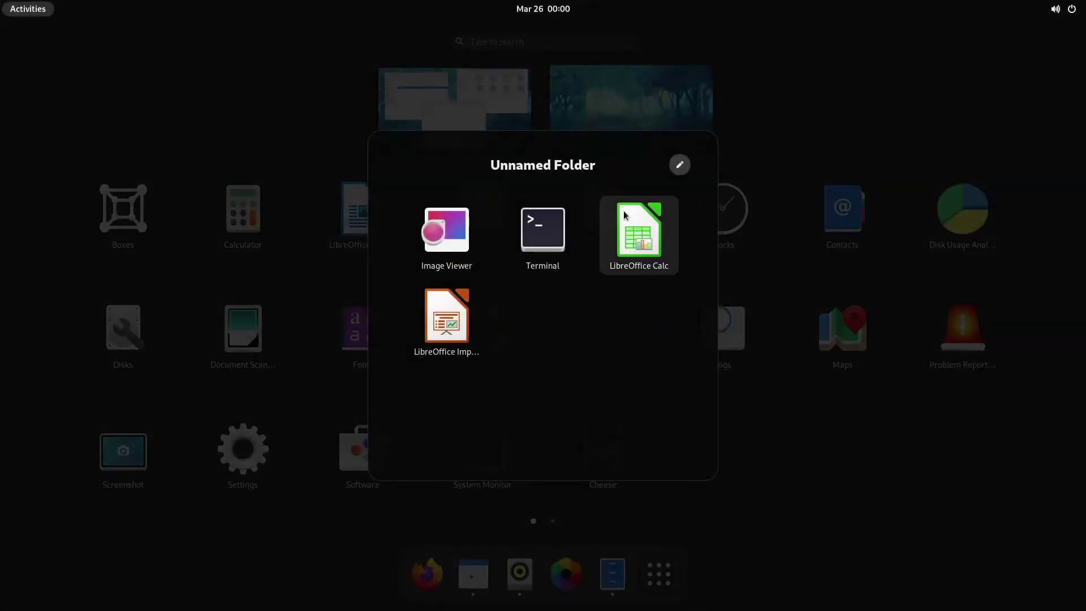
left_click(679, 165)
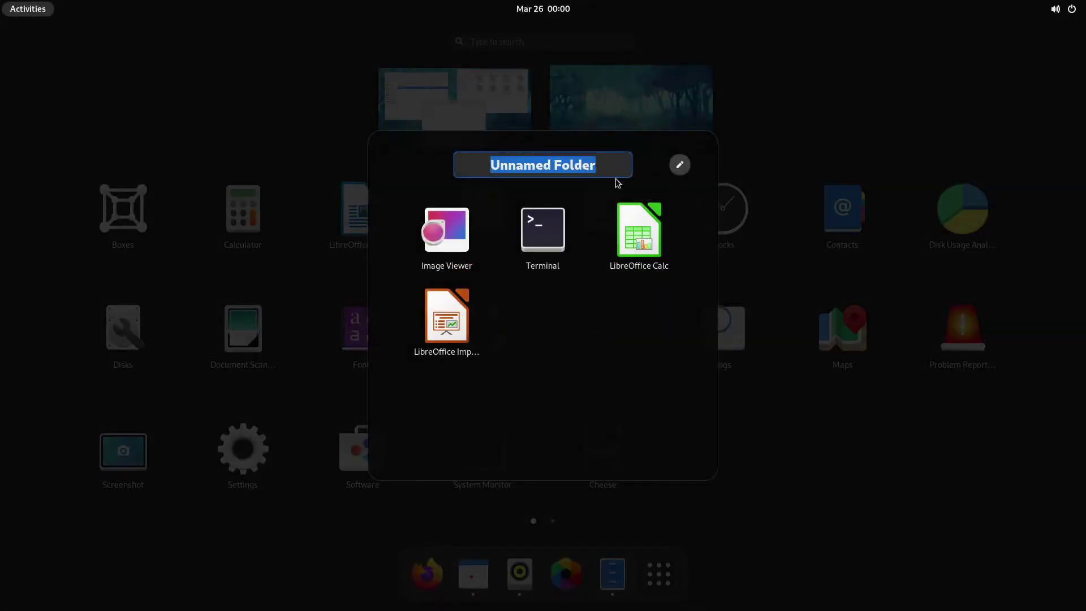
left_click_drag(673, 217, 836, 453)
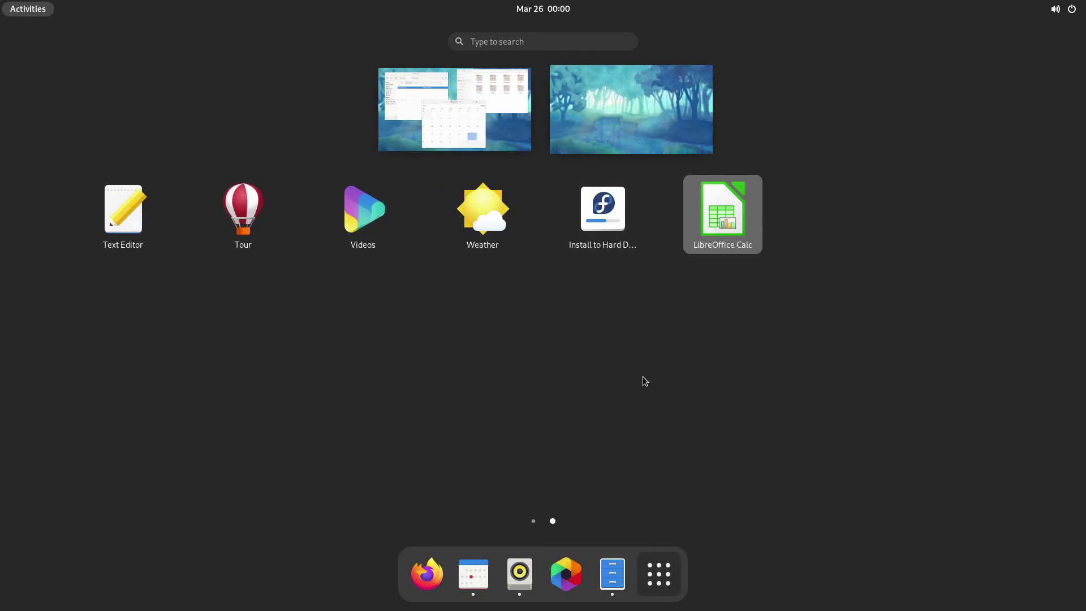
Step: Scroll the app grid back and forth between its two pages, finishing on page one
scroll(643, 381, "up", 1)
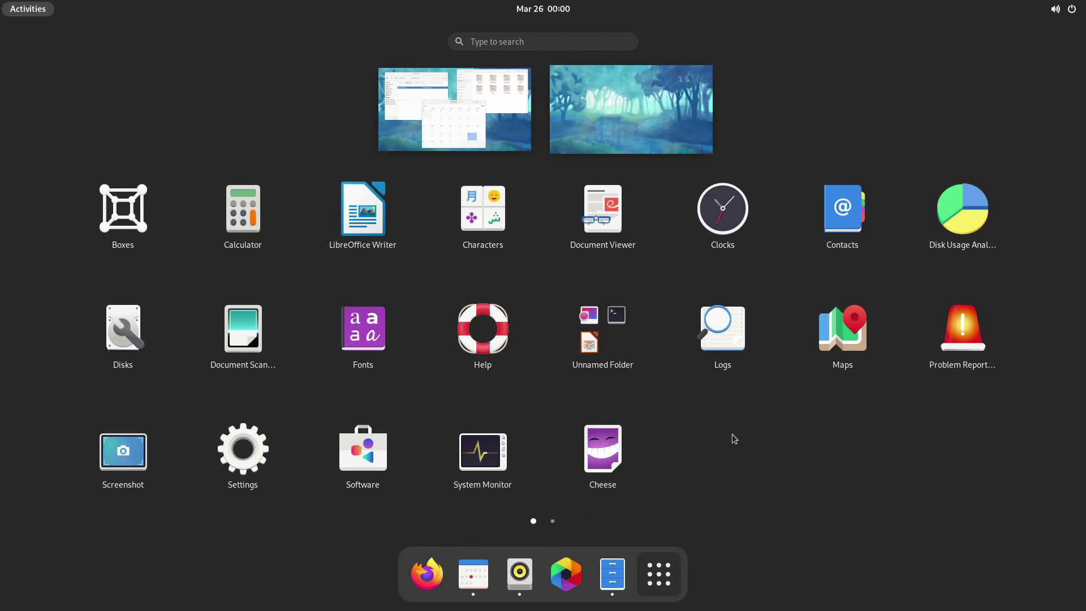
scroll(727, 412, "down", 1)
scroll(725, 412, "up", 1)
scroll(725, 412, "down", 1)
scroll(727, 415, "up", 1)
scroll(727, 418, "down", 1)
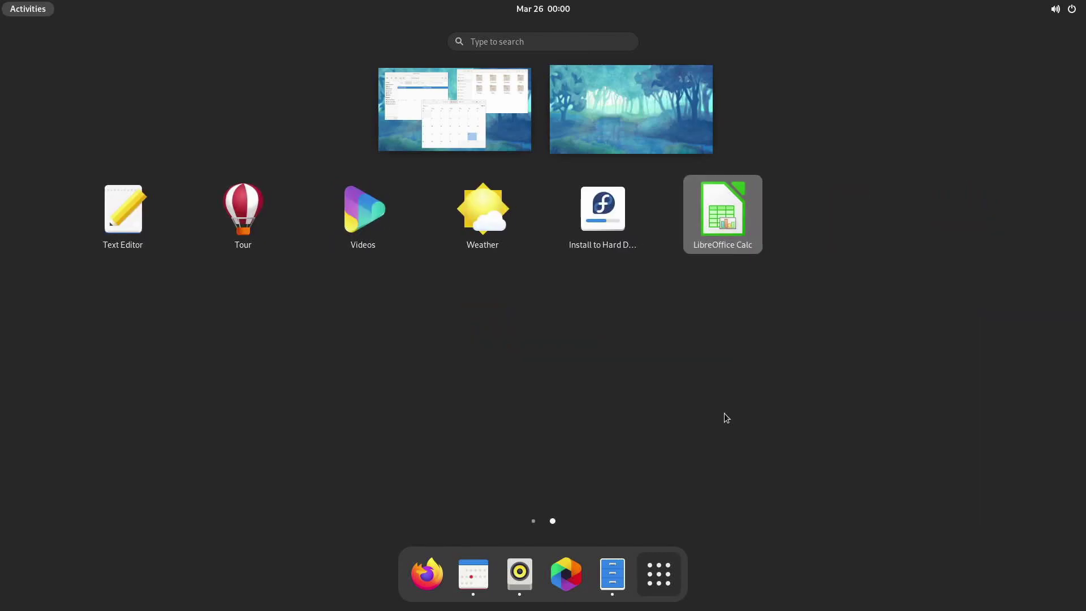
scroll(726, 418, "up", 1)
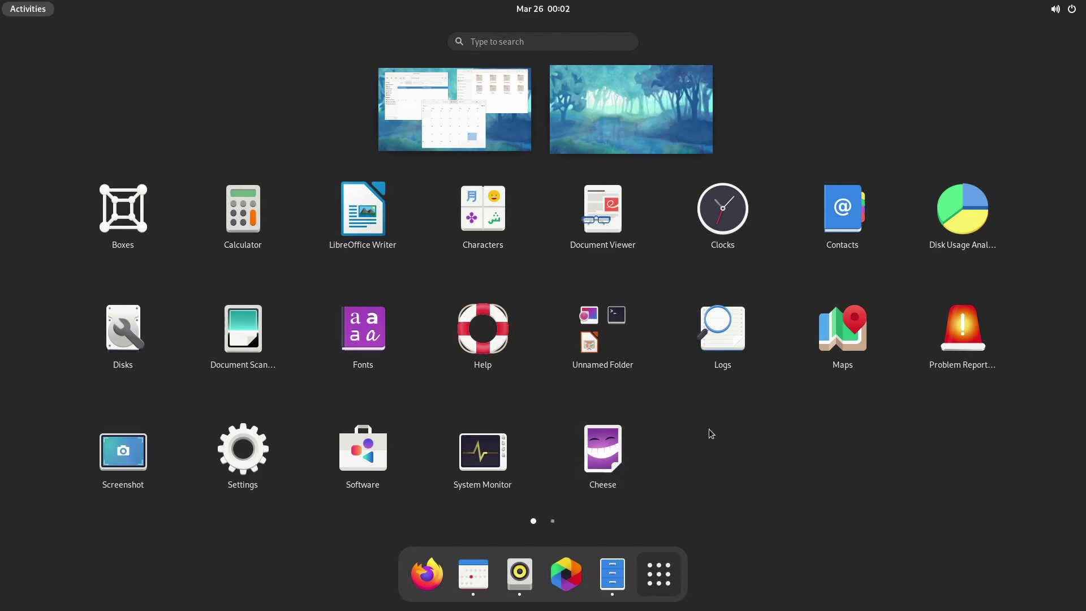
Step: Drag the Calendar and Files windows across the second, third and fourth workspace thumbnails
left_click_drag(428, 116, 622, 141)
left_click_drag(371, 74, 714, 130)
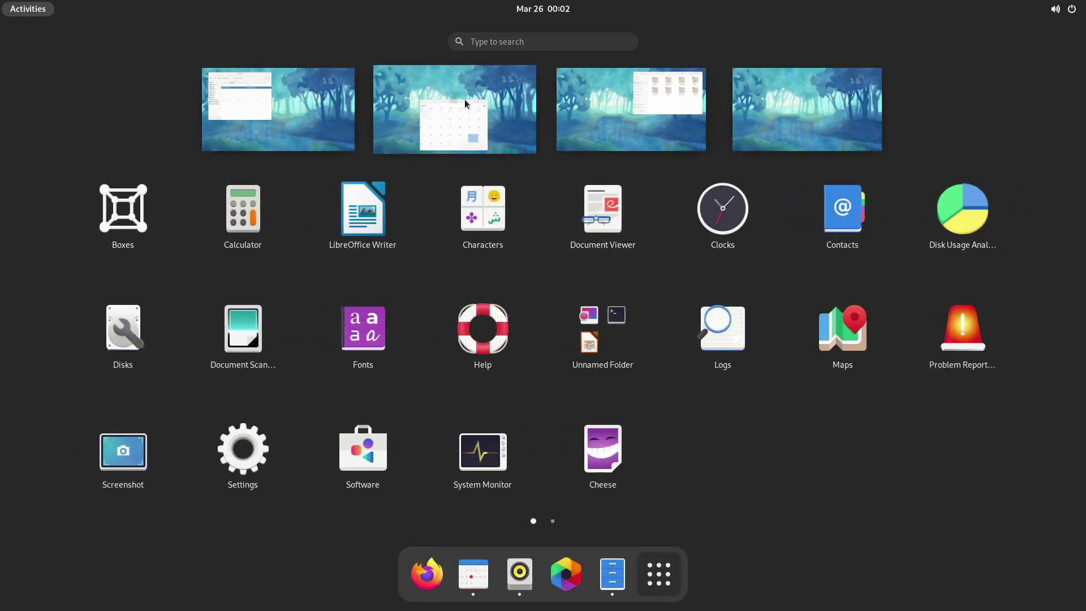
left_click_drag(456, 121, 792, 142)
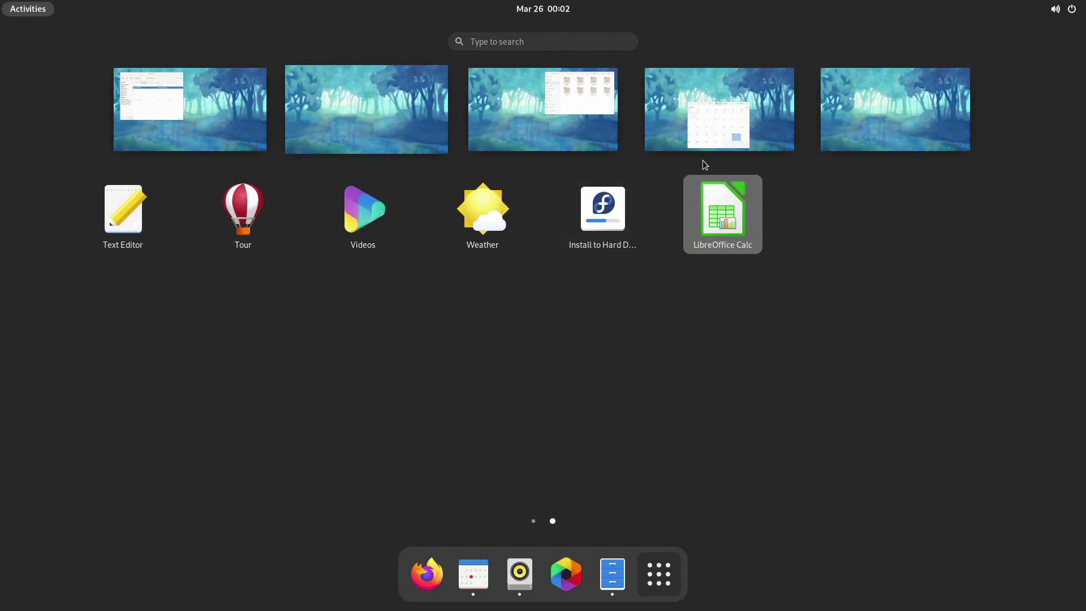
scroll(671, 311, "up", 1)
scroll(827, 207, "down", 1)
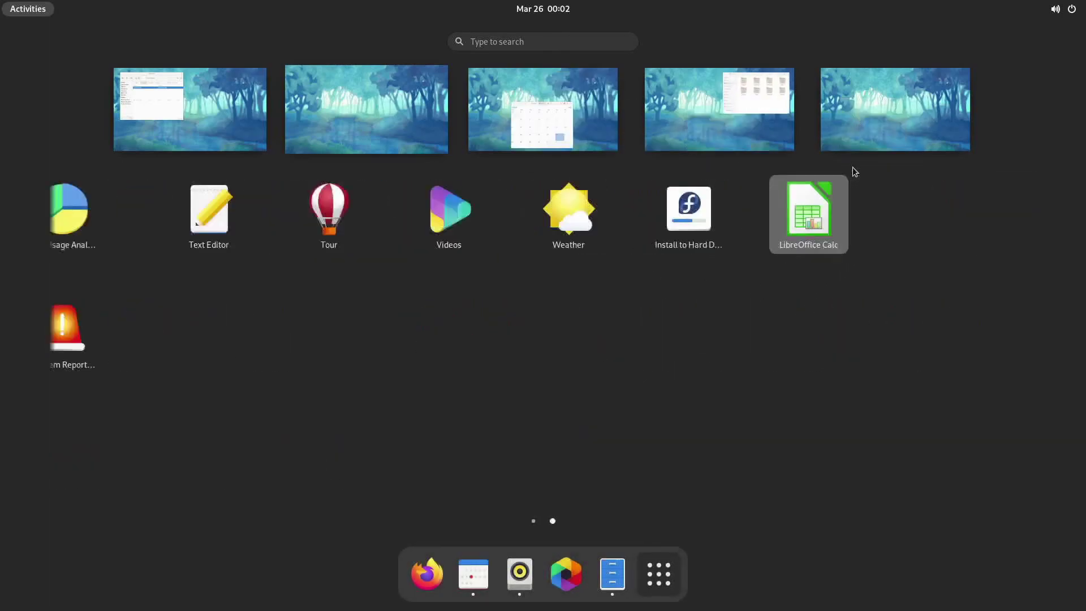
scroll(577, 329, "up", 1)
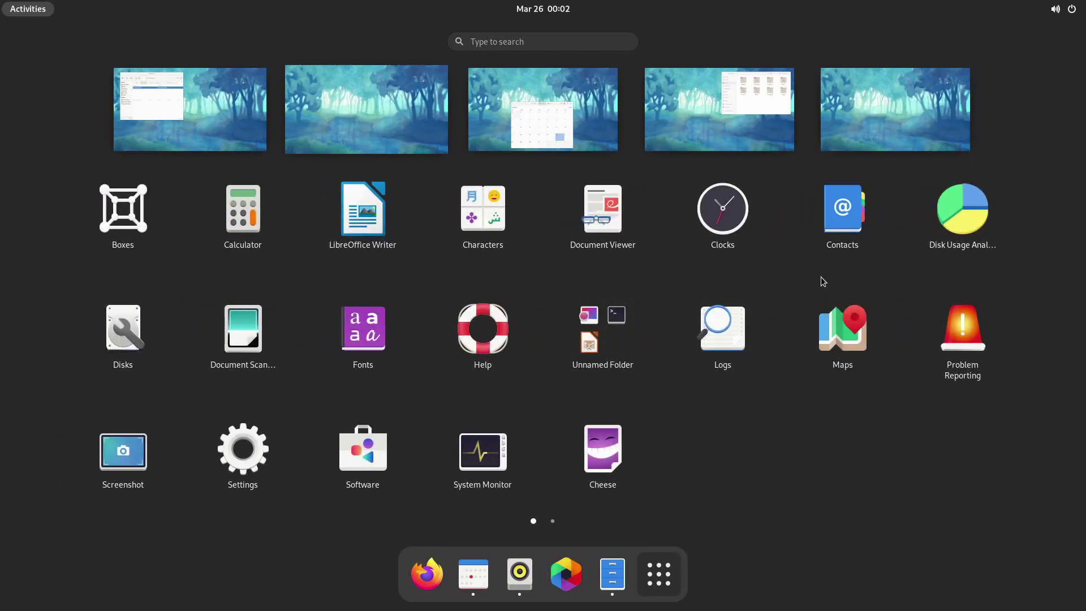
scroll(826, 282, "down", 1)
scroll(994, 368, "up", 1)
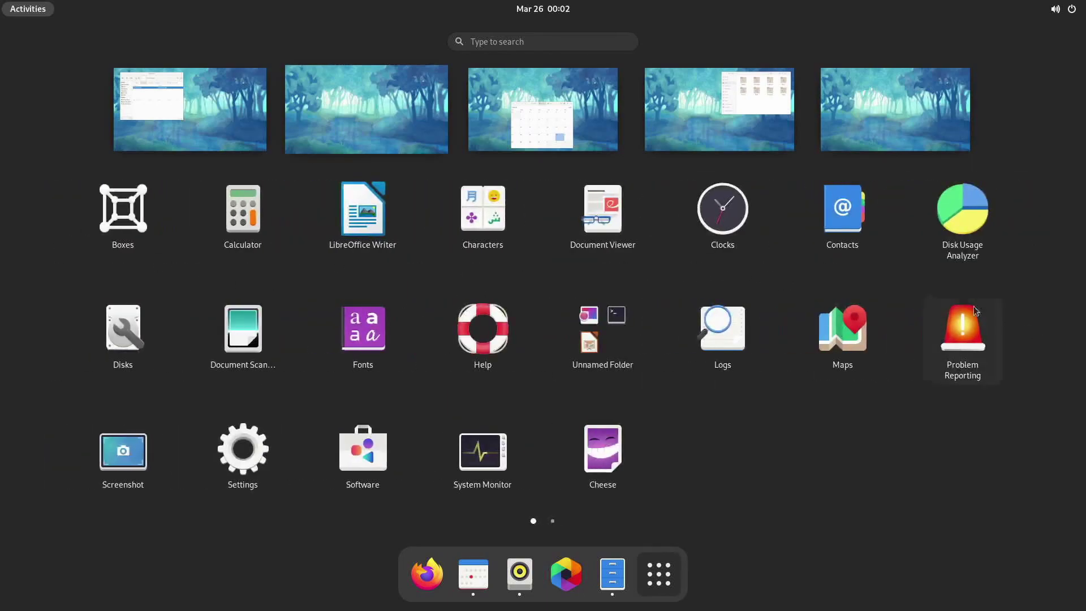
Step: Scroll the grid to page two, shuffle Calendar and Files again, returning Files to workspace one
left_click_drag(714, 321, 751, 328)
scroll(1059, 368, "down", 1)
scroll(905, 396, "up", 1)
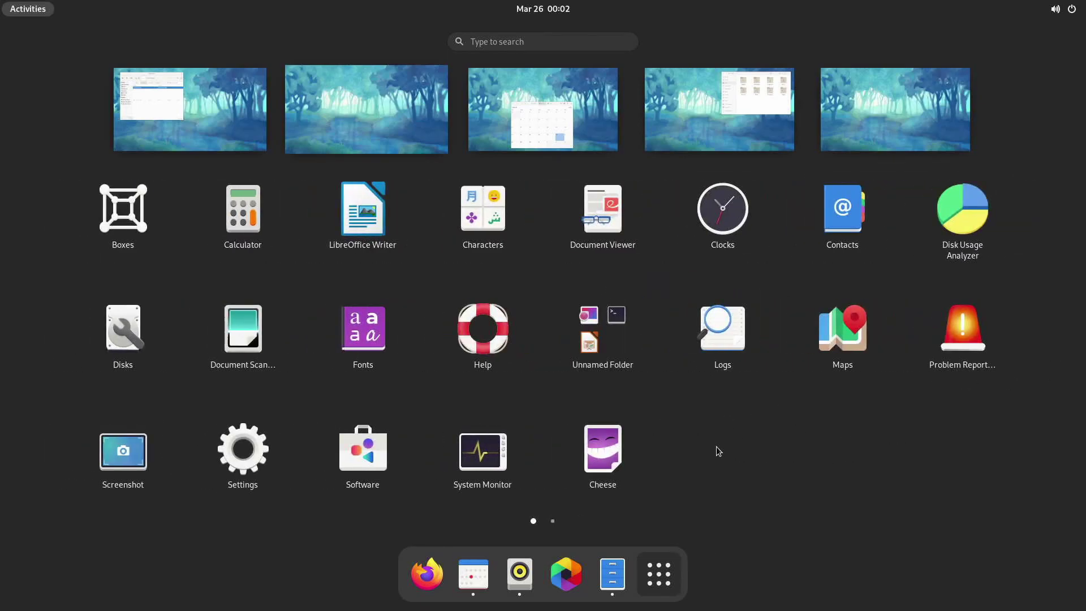
scroll(479, 404, "down", 1)
scroll(791, 433, "up", 1)
scroll(629, 383, "down", 1)
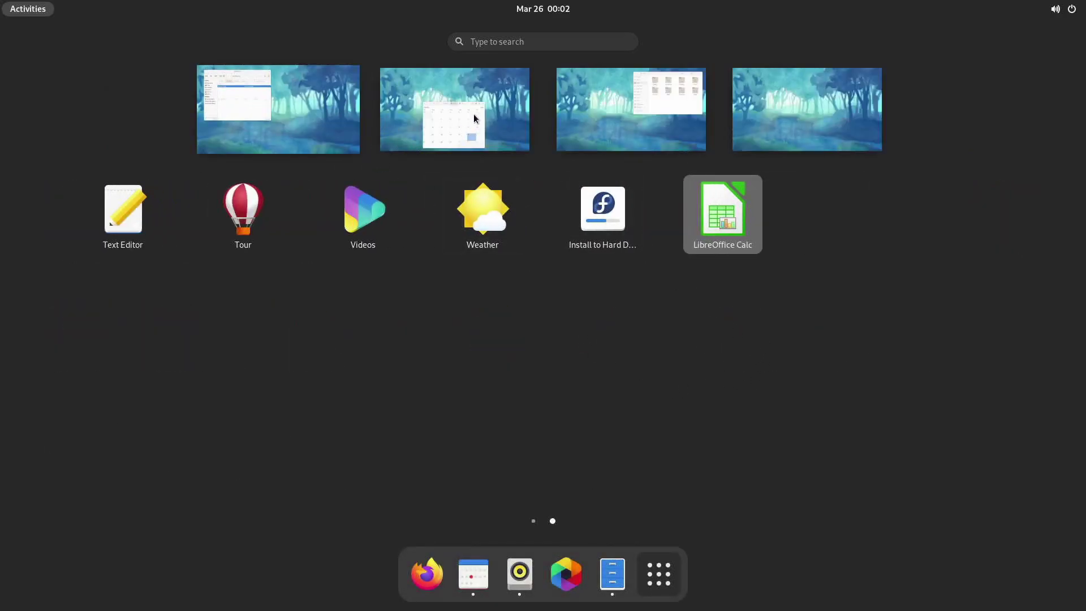
left_click_drag(474, 117, 720, 113)
left_click_drag(515, 96, 722, 146)
left_click_drag(659, 129, 243, 102)
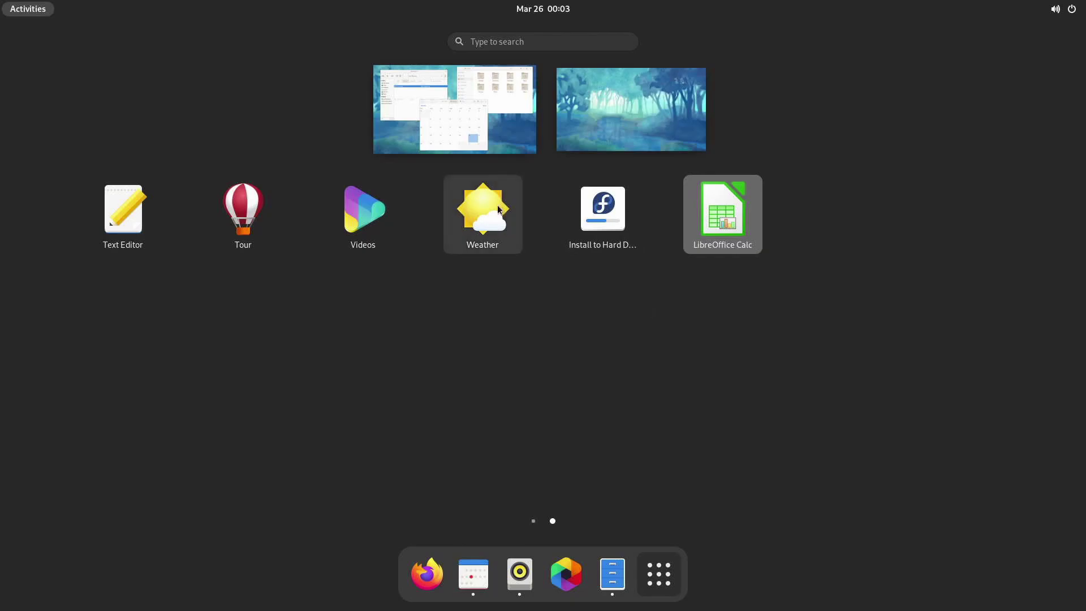
Step: Pin Weather, Videos, Tour, Text Editor, LibreOffice Calc, Fonts and Help to the dock
left_click_drag(482, 214, 594, 582)
left_click_drag(362, 209, 617, 574)
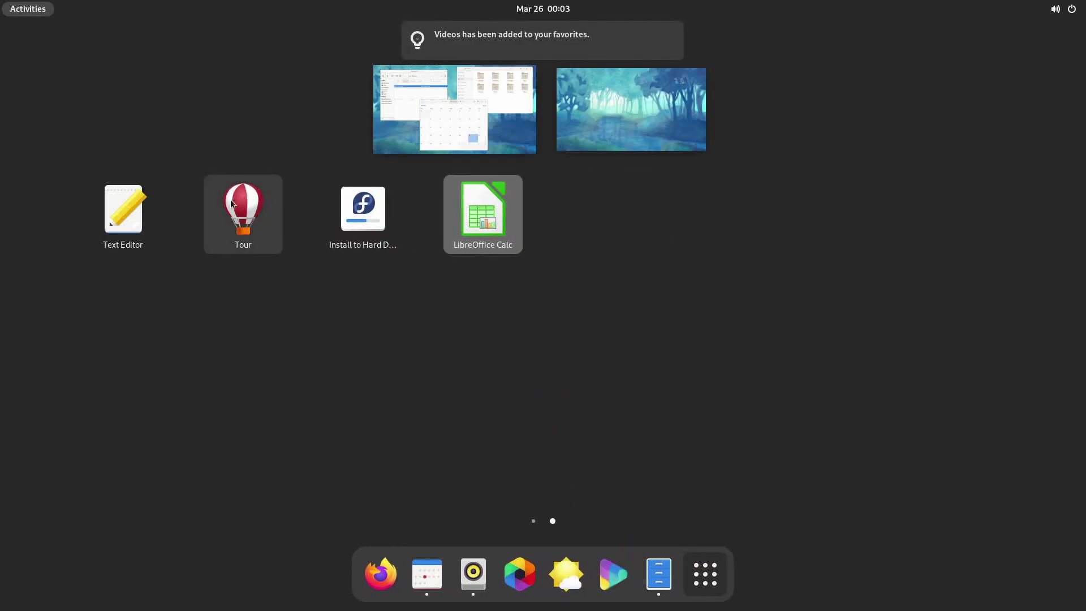
left_click_drag(263, 232, 596, 574)
left_click_drag(121, 211, 551, 577)
left_click_drag(332, 213, 594, 577)
left_click_drag(364, 322, 615, 574)
left_click_drag(363, 328, 543, 574)
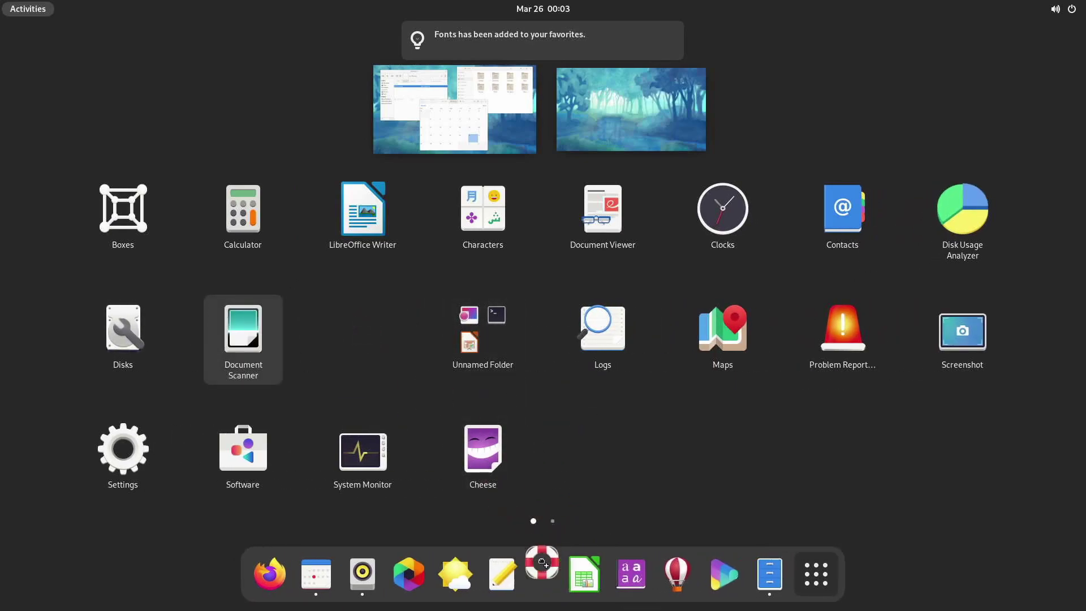
Step: Try pinning the Unnamed Folder, then pin Document Scanner, Cheese and Problem Reporting
left_click_drag(365, 331, 757, 257)
left_click_drag(357, 305, 730, 580)
left_click_drag(363, 328, 394, 530)
left_click_drag(252, 334, 630, 574)
left_click_drag(242, 450, 569, 596)
left_click_drag(602, 328, 659, 574)
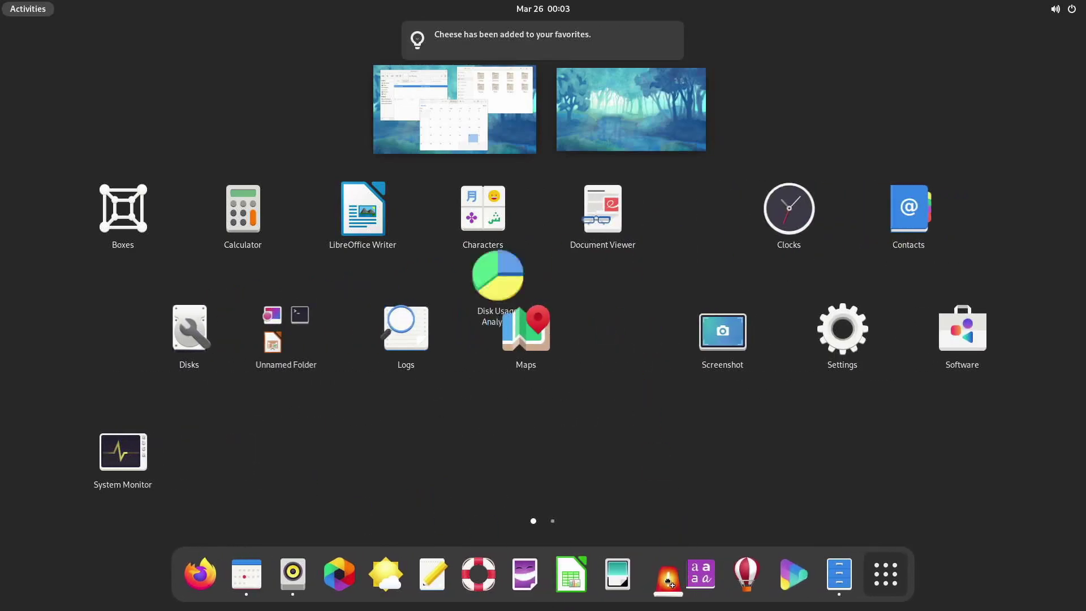
Step: Add Screenshot, Software, Settings, Maps, Logs and Disks to the favorites
right_click(588, 330)
left_click(693, 356)
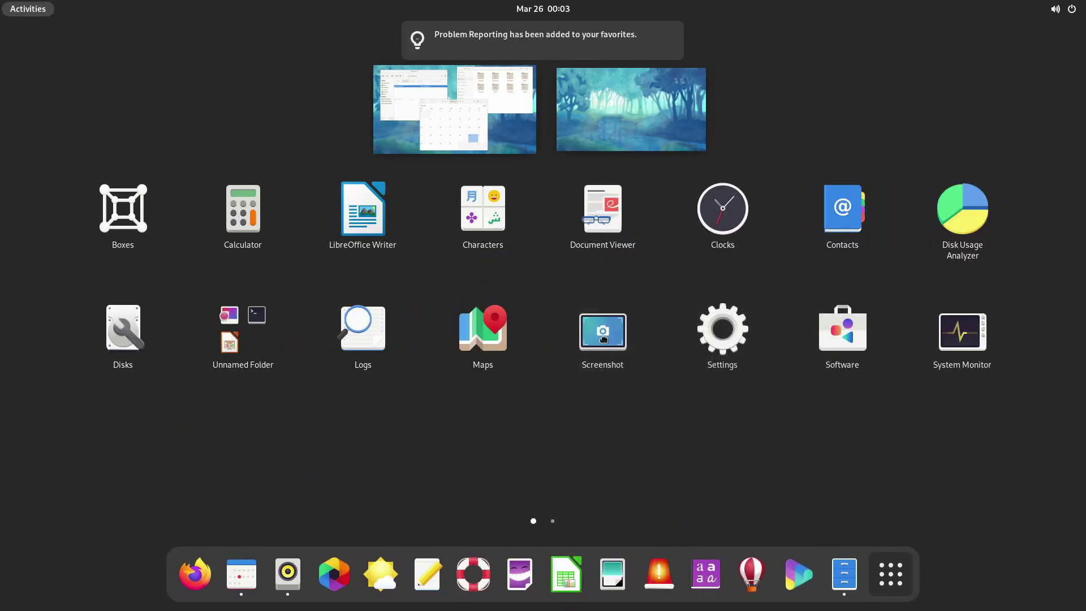
left_click_drag(723, 331, 772, 591)
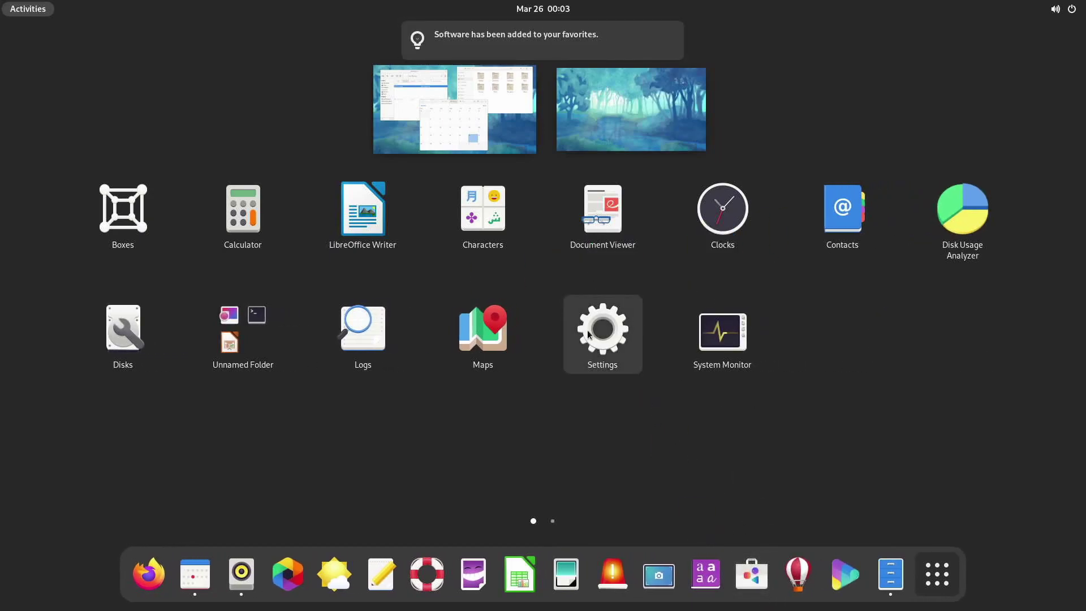
left_click_drag(603, 328, 735, 571)
left_click_drag(482, 328, 691, 551)
left_click_drag(395, 356, 589, 572)
left_click_drag(123, 328, 512, 571)
Step: Add Characters, Contacts, Disk Usage Analyzer, Clocks, Document Viewer, Writer, Calculator and Boxes to favorites
left_click_drag(482, 211, 659, 532)
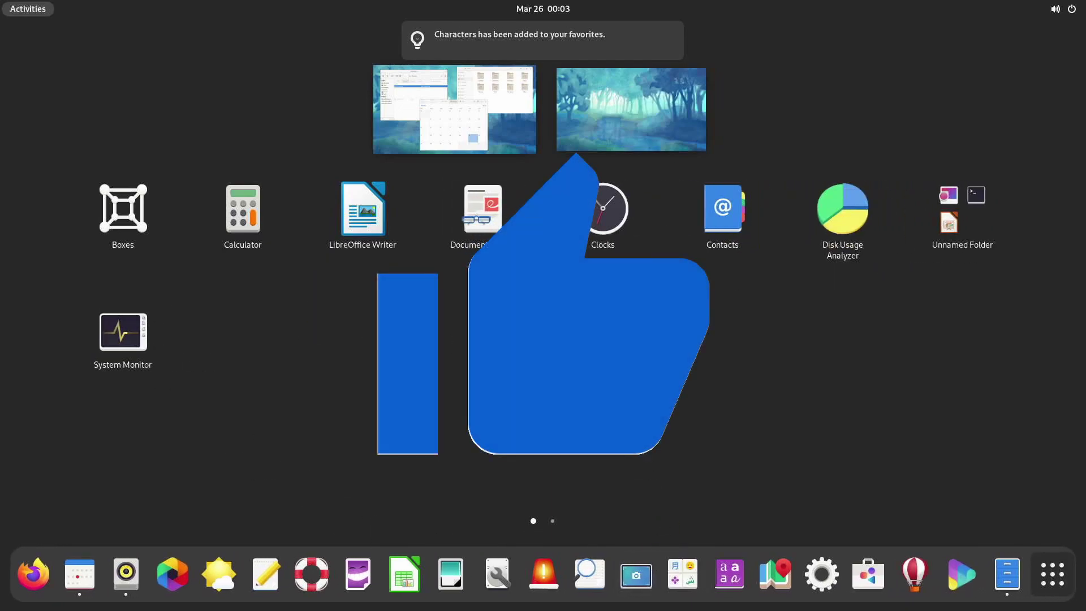
left_click_drag(720, 212, 846, 560)
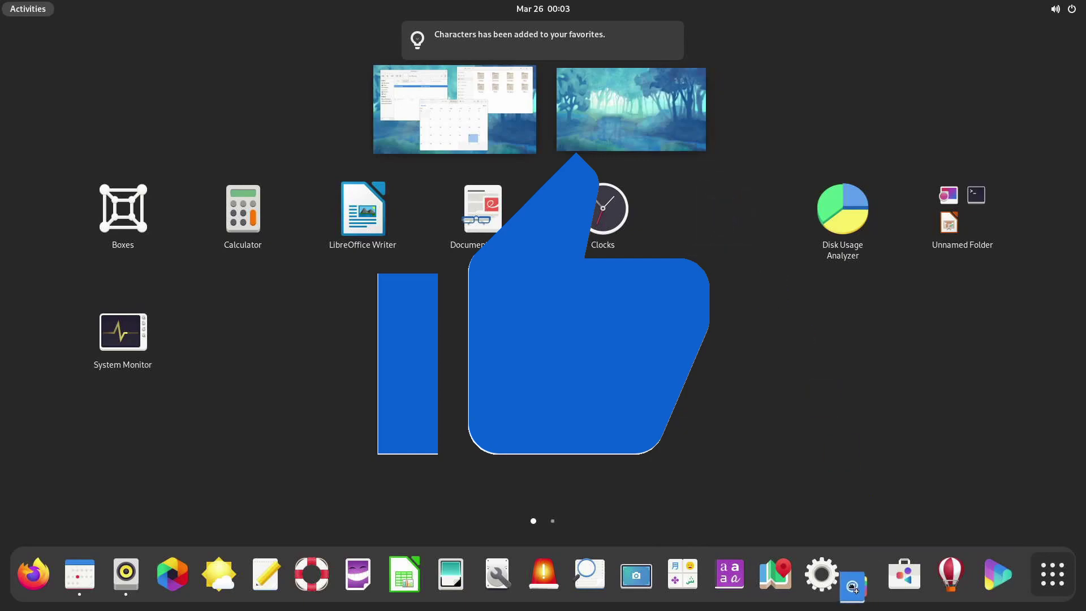
left_click_drag(703, 247, 775, 552)
left_click_drag(601, 214, 650, 340)
left_click_drag(483, 215, 674, 574)
left_click_drag(362, 214, 567, 572)
left_click_drag(243, 249, 580, 577)
left_click_drag(120, 214, 497, 574)
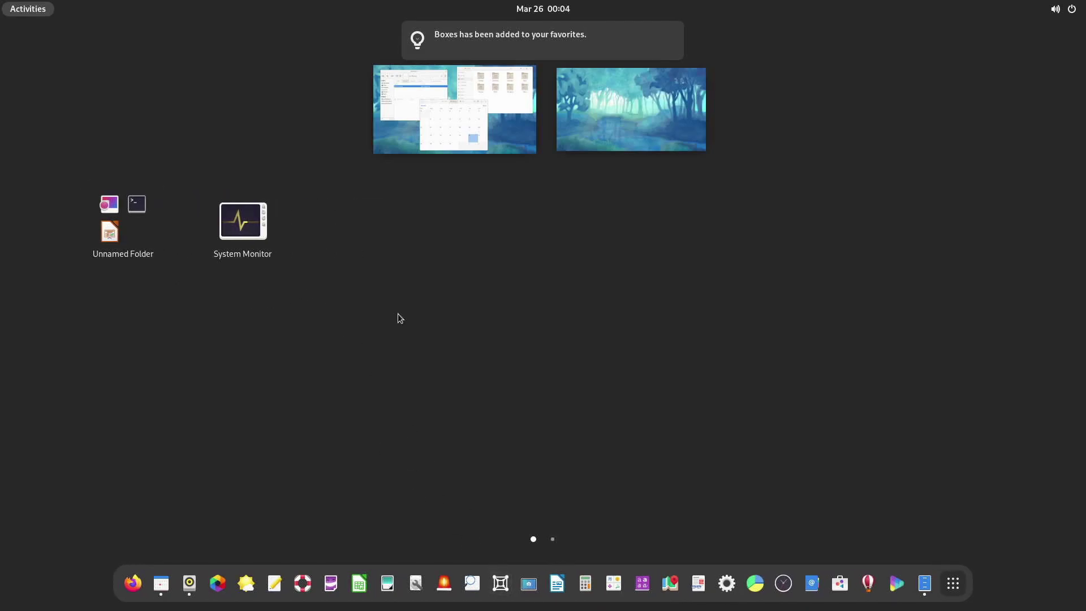
Step: Reopen the application grid and drag System Monitor onto the dock
left_click(35, 7)
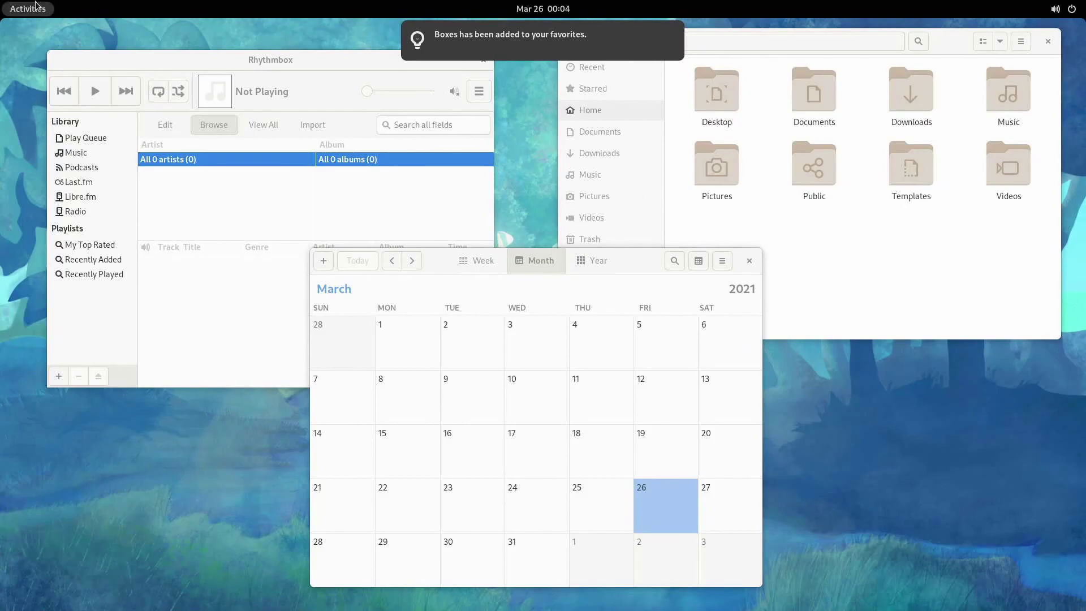
left_click(35, 7)
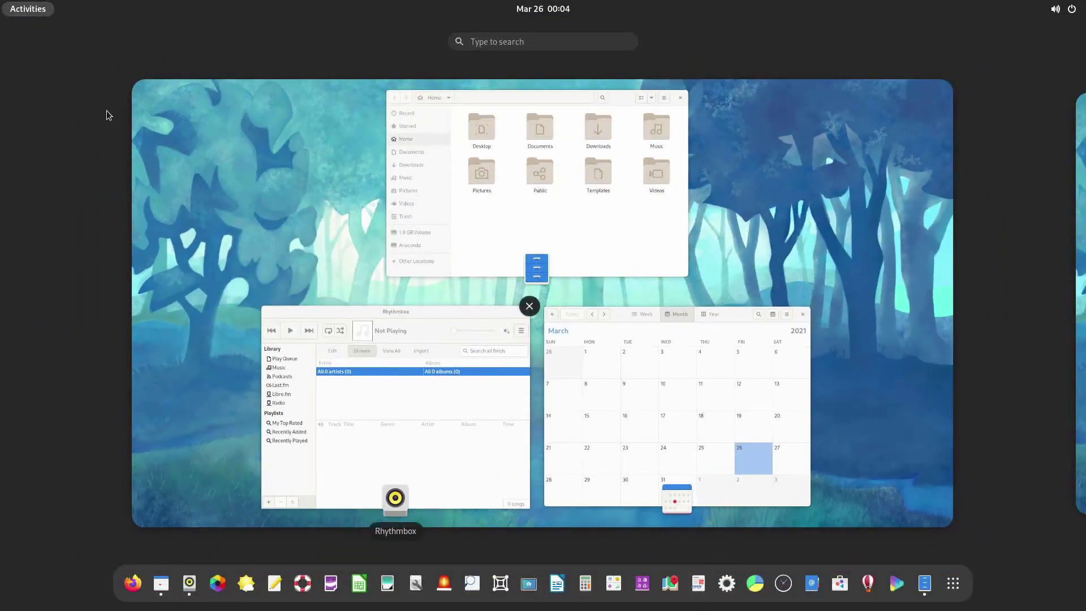
left_click(968, 590)
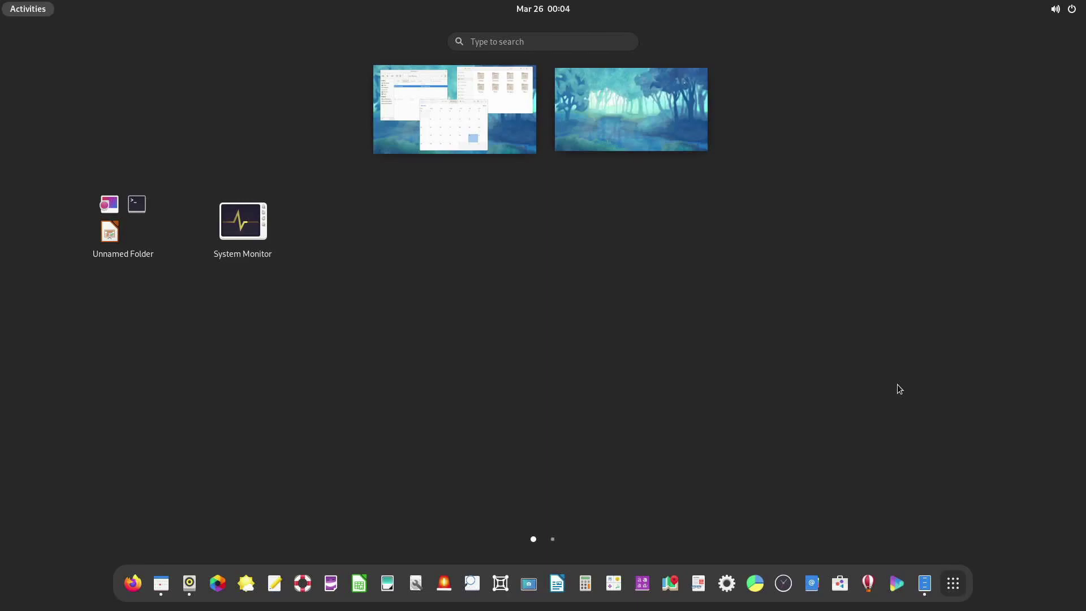
left_click_drag(243, 221, 656, 583)
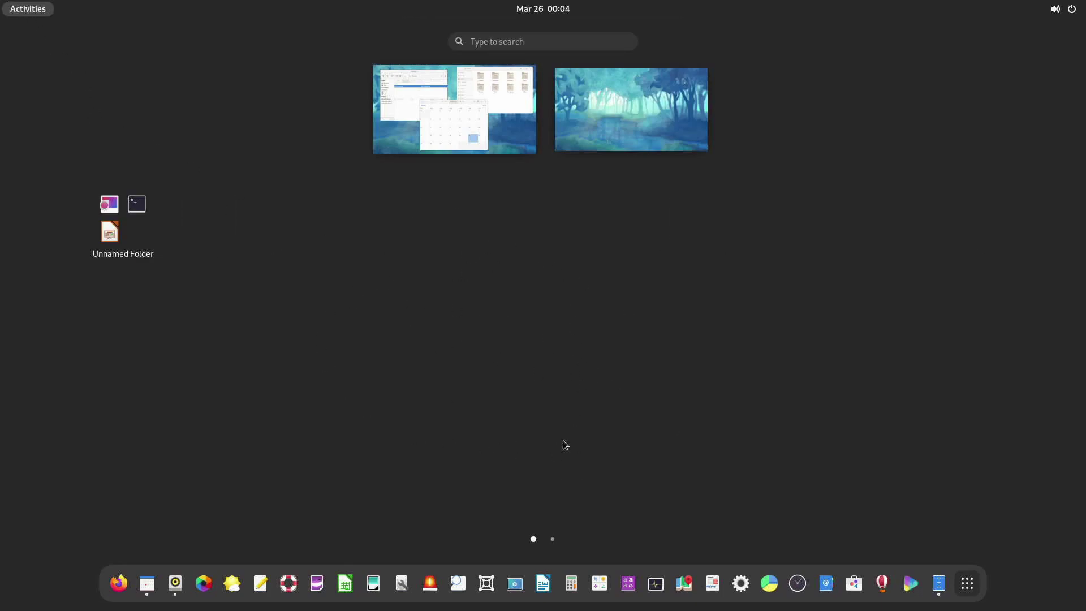
Step: Leave the overview and toggle workspaces with Ctrl+Alt+Right/Left, ending on the windows' workspace
left_click(20, 8)
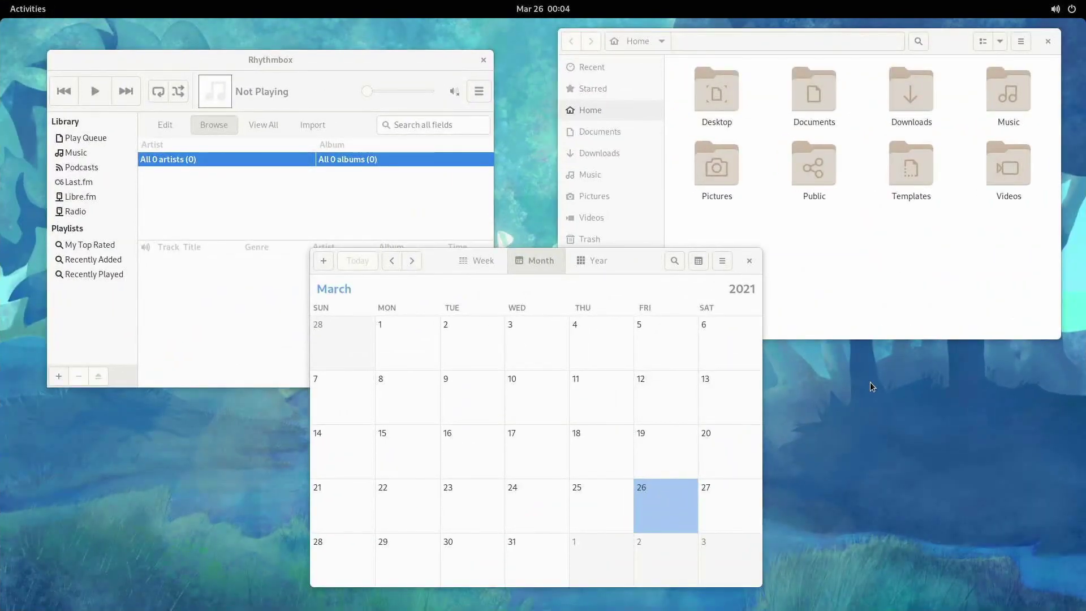
key("ctrl+alt+Right")
key("ctrl+alt+Left")
key("ctrl+alt+Right")
key("ctrl+alt+Left")
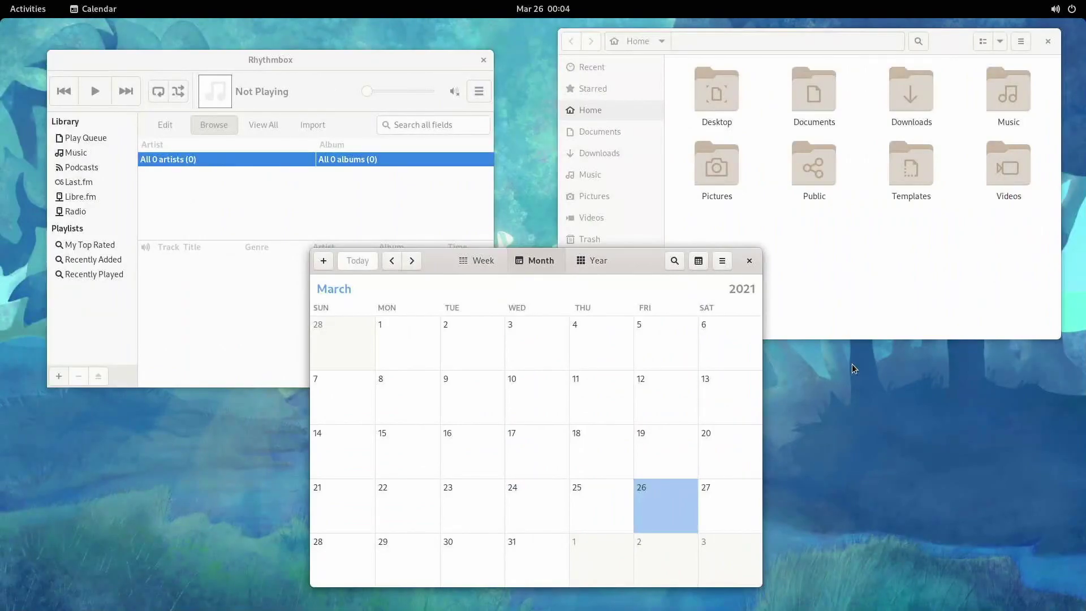
key("ctrl+alt+Right")
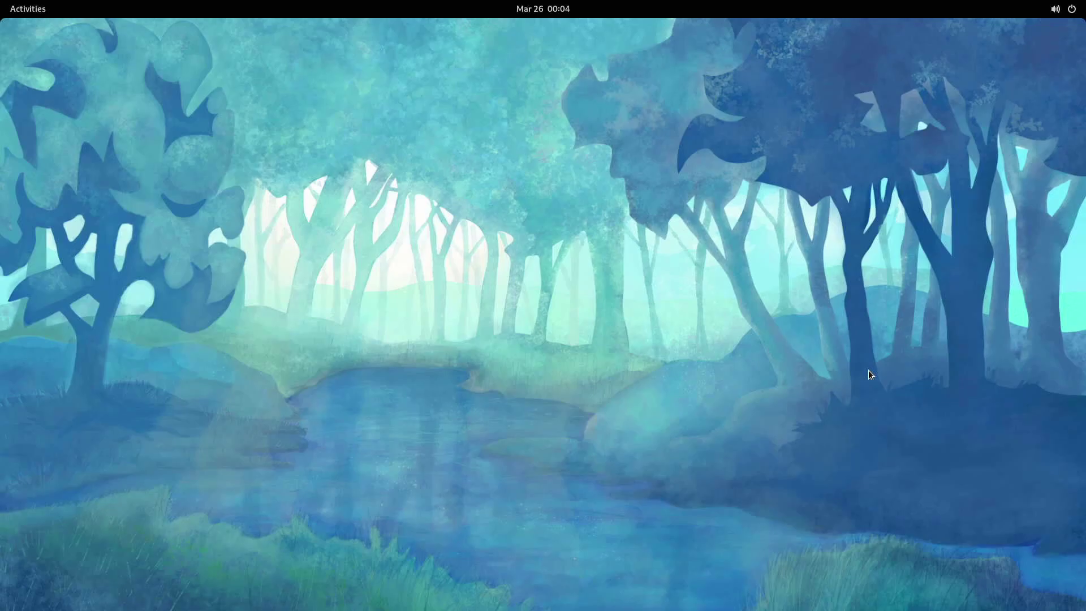
key("ctrl+alt+Left")
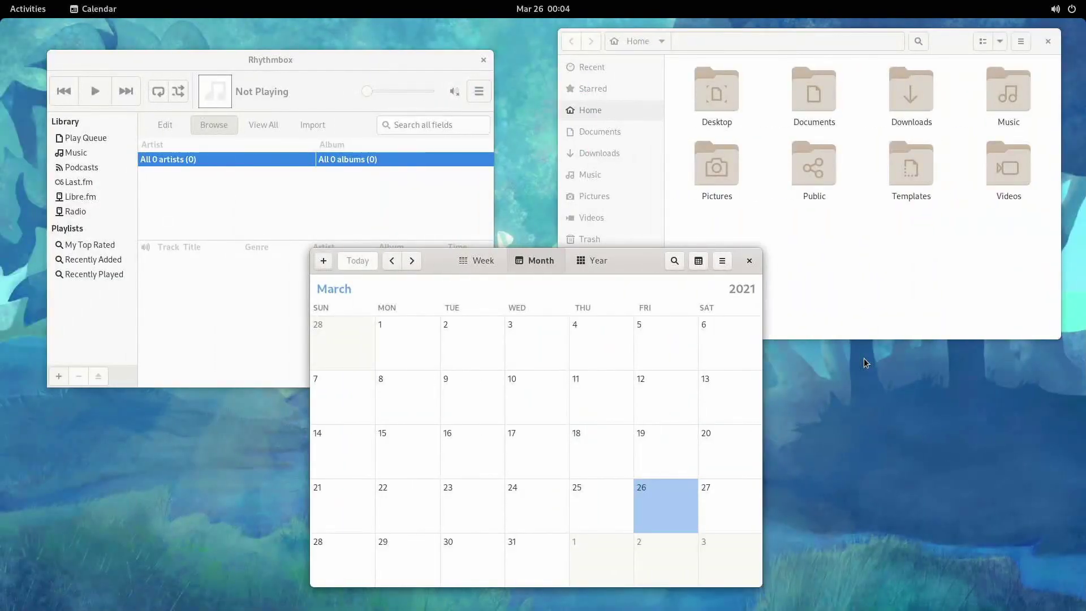
key("ctrl+alt+Right")
key("ctrl+alt+Left")
key("ctrl+alt+Right")
key("ctrl+alt+Left")
Step: Glance at the calendar, browse the system menu's Power Off and Bluetooth options, then launch Settings
left_click(547, 9)
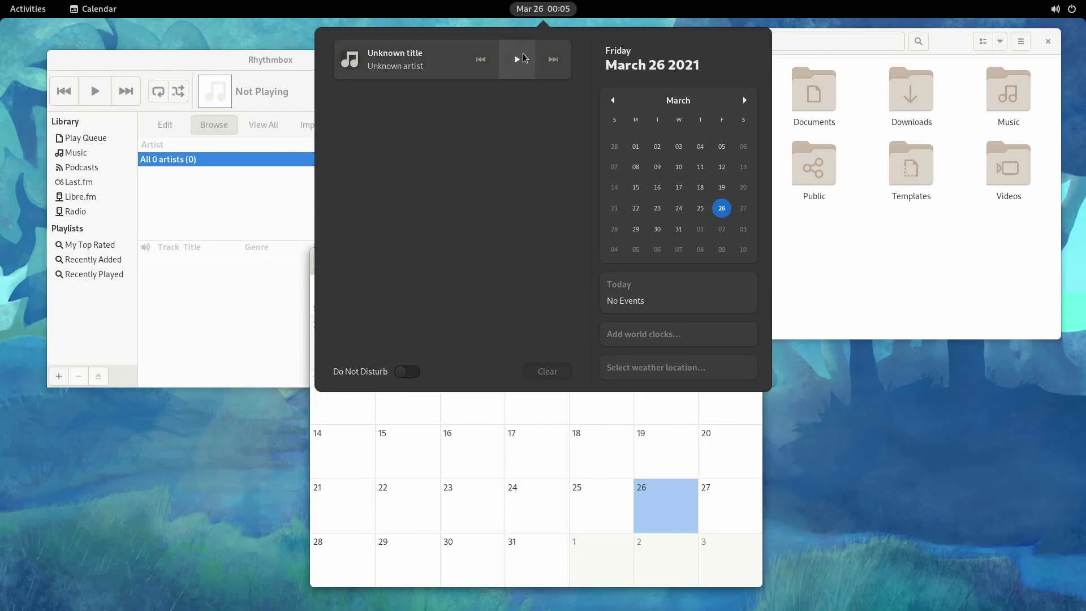
left_click(542, 7)
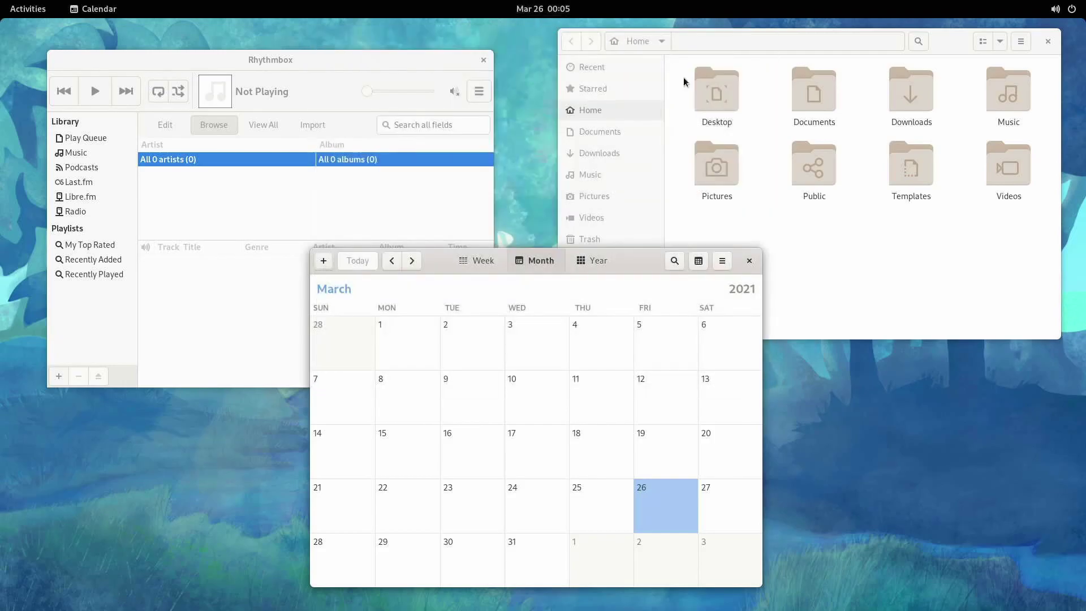
left_click(1058, 9)
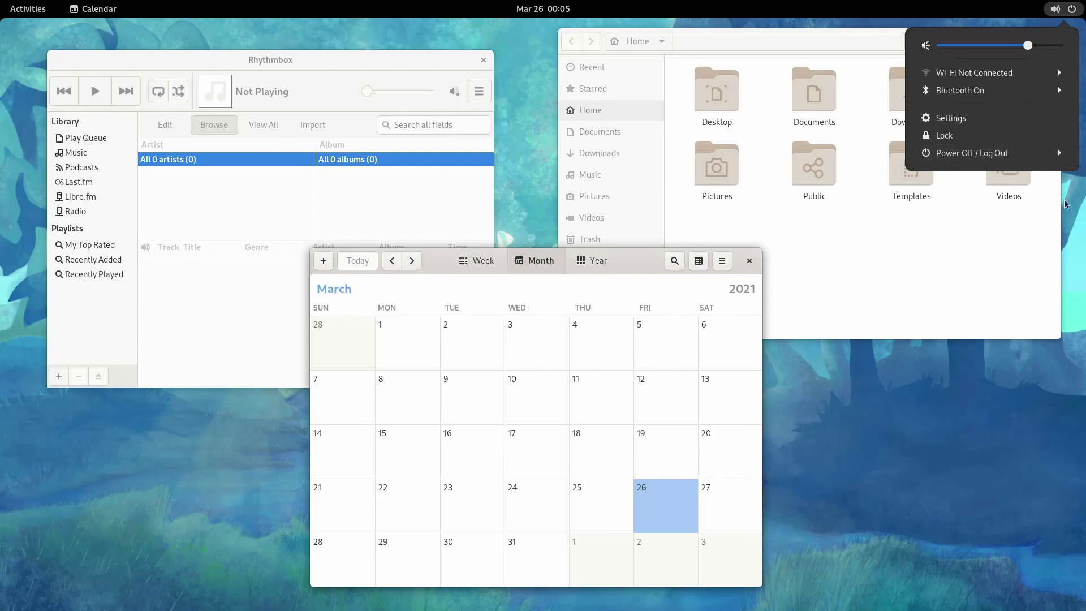
left_click(1040, 154)
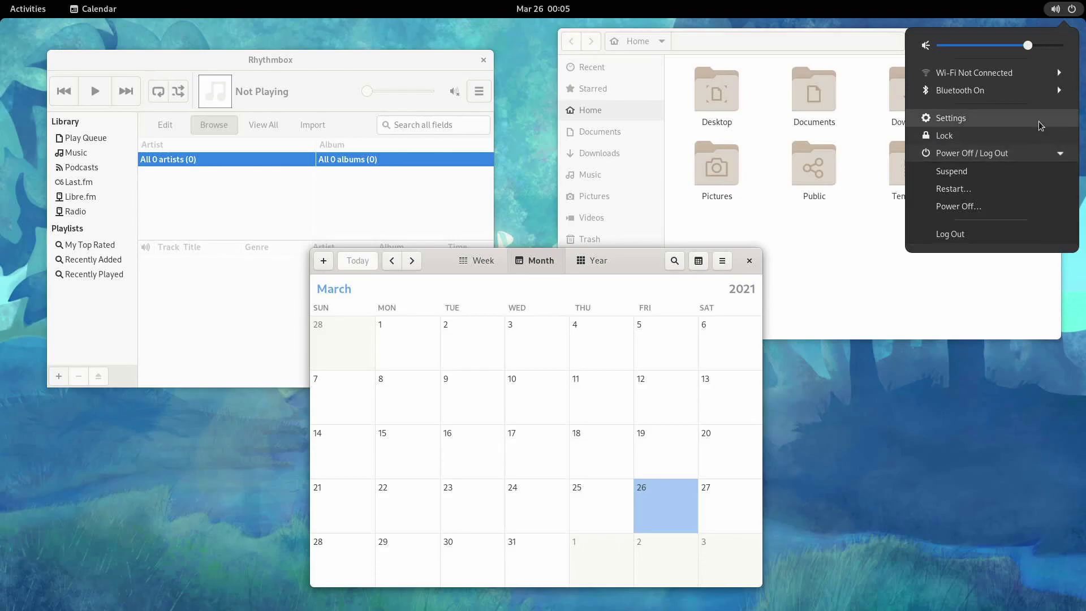
left_click(1056, 90)
left_click(1056, 90)
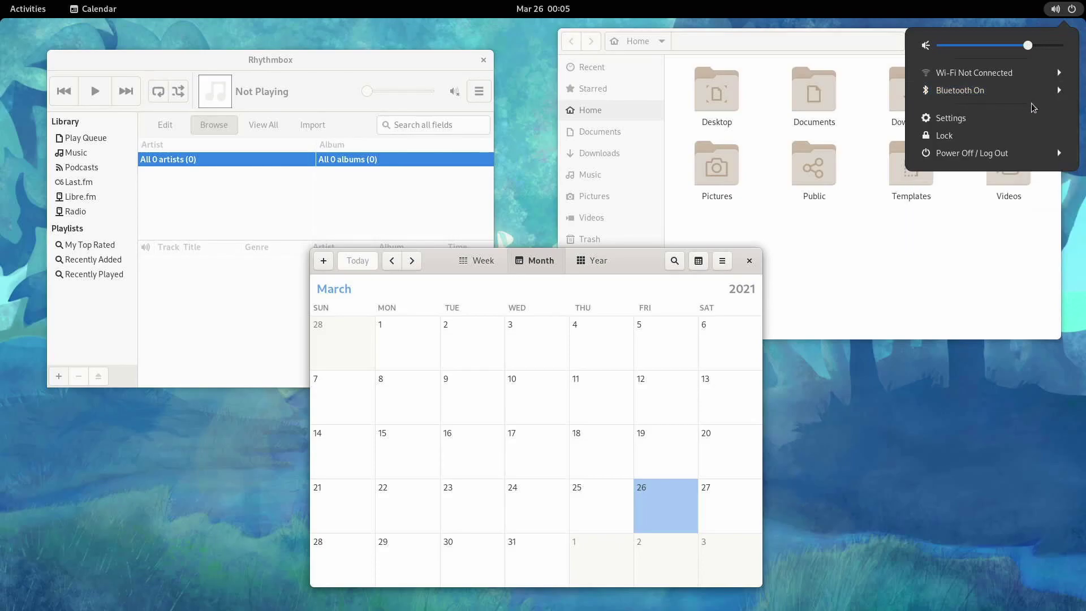
left_click(1032, 117)
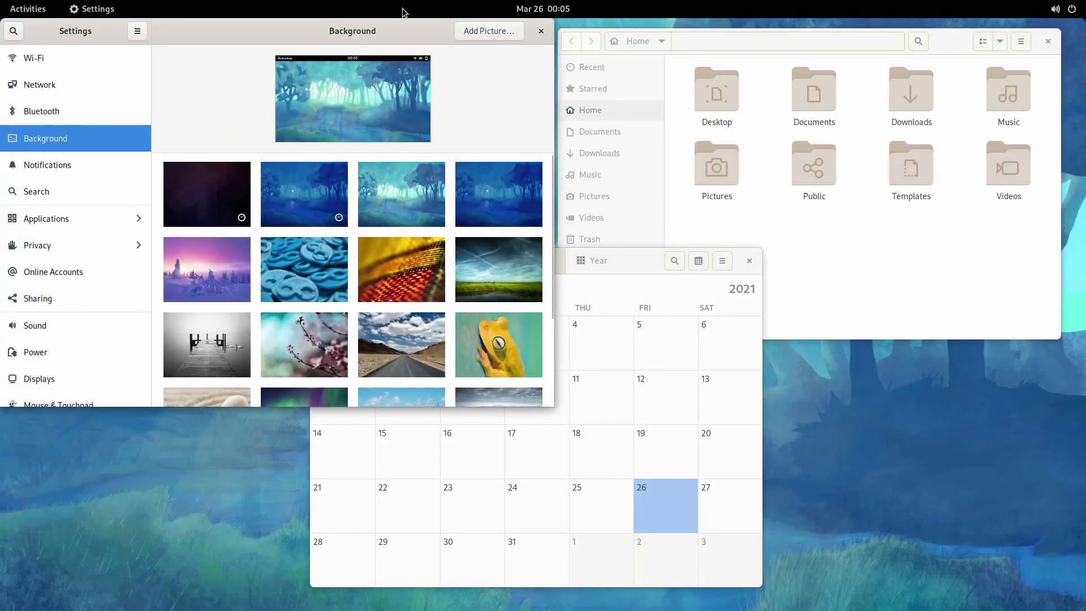
Step: Center the Settings window and browse the Network, Bluetooth and Background pages
left_click_drag(398, 37, 657, 56)
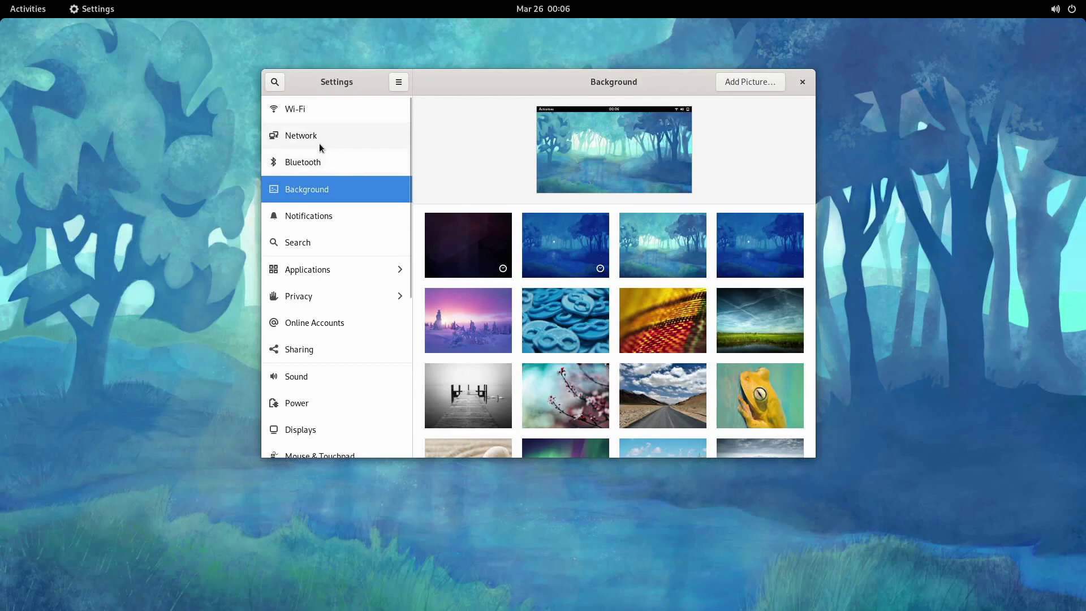
left_click(318, 145)
left_click(323, 162)
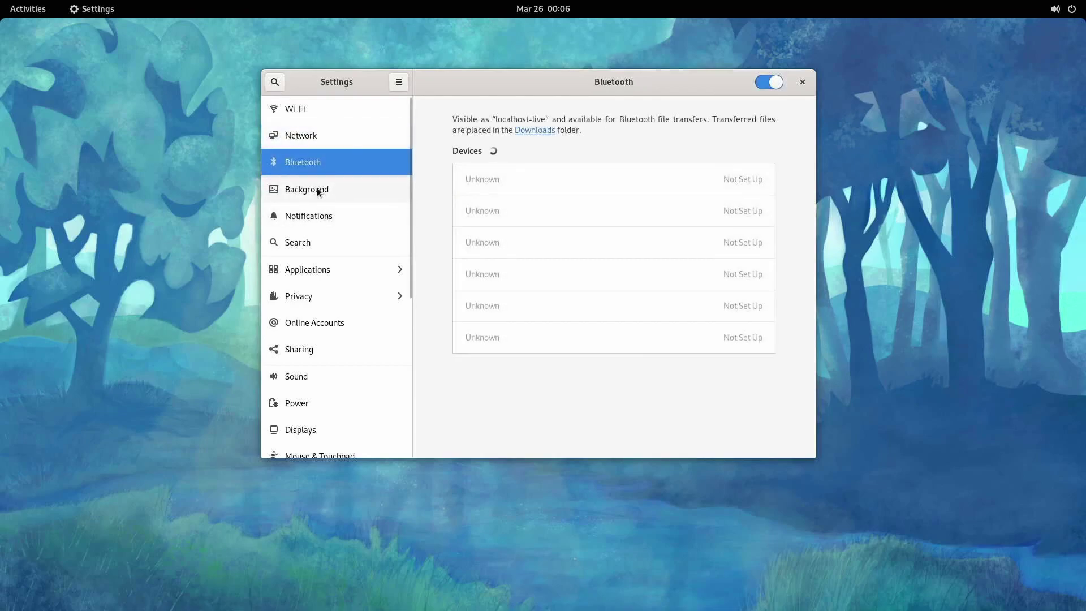
left_click(317, 189)
Step: Show the Notifications page and scroll through its per-application notification settings
left_click(333, 224)
scroll(337, 237, "down", 3)
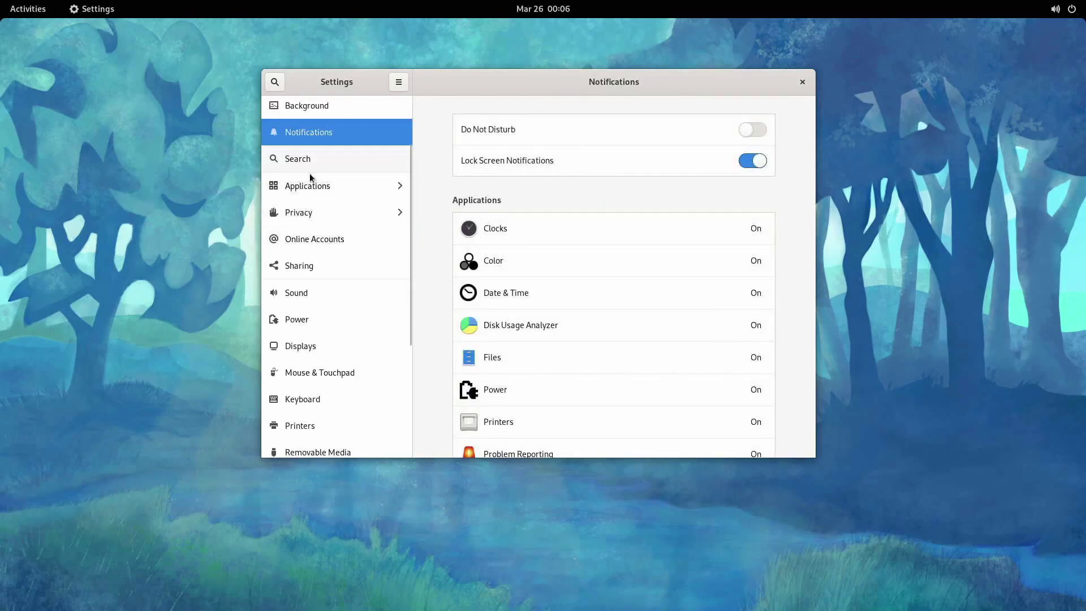
scroll(344, 249, "down", 3)
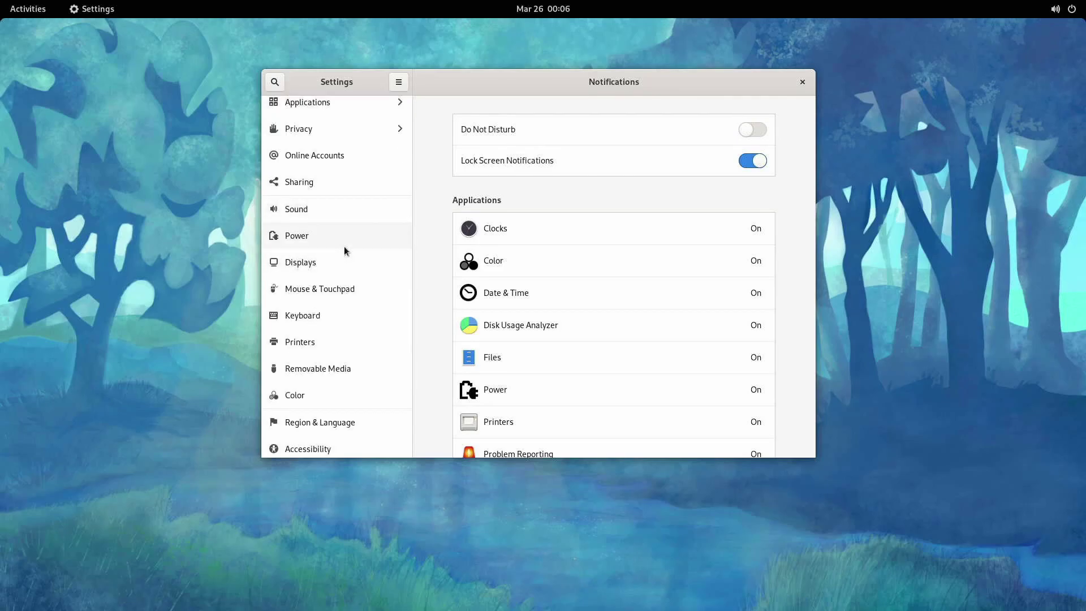
scroll(344, 246, "down", 4)
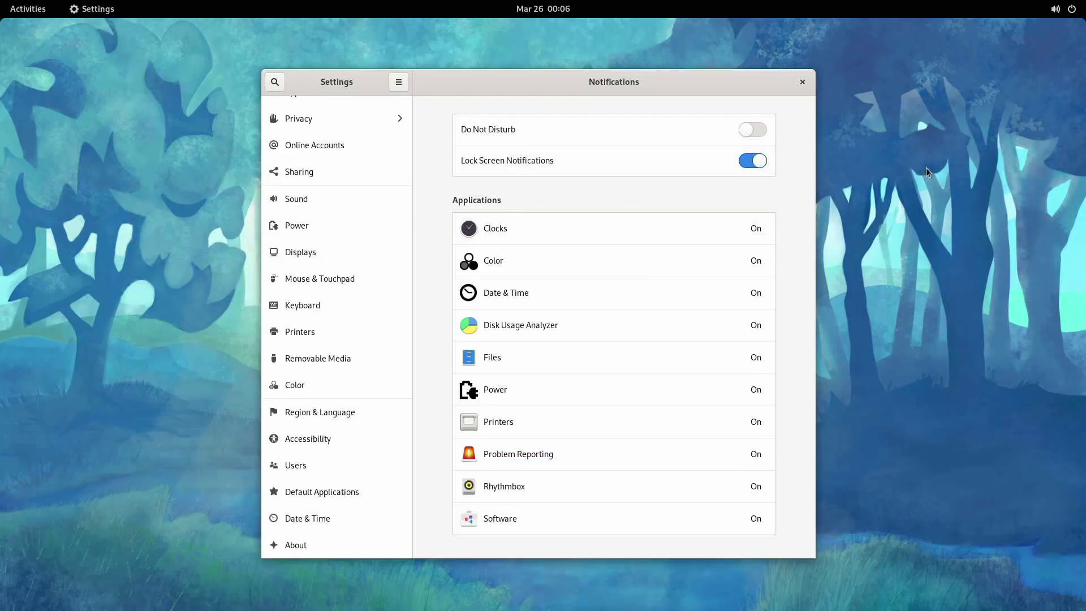
Step: Close Settings, browse the workspaces in the Activities overview, then return to the bare desktop
left_click(802, 84)
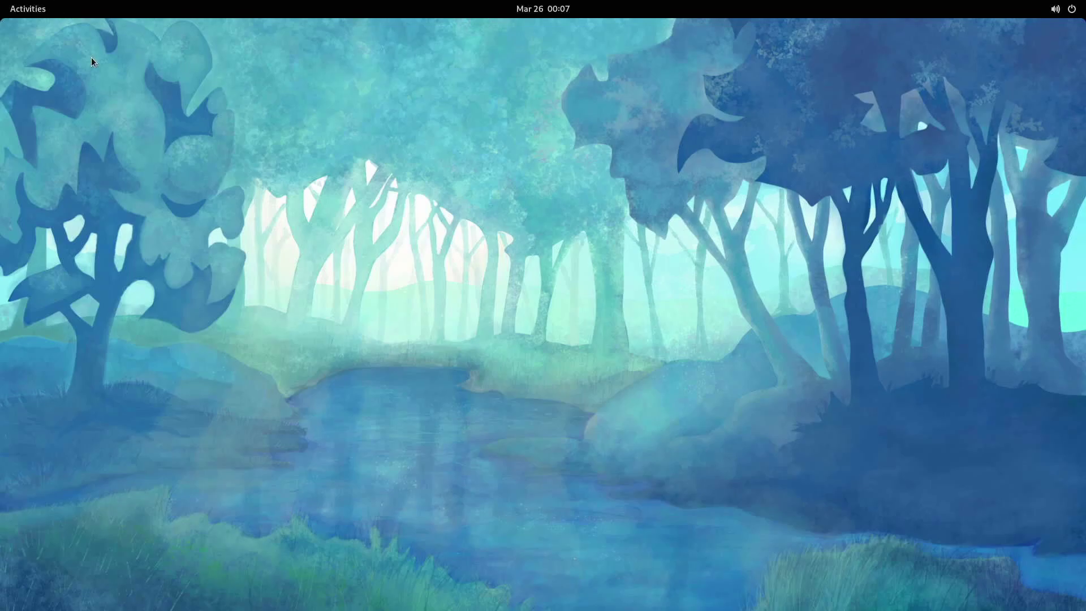
left_click(27, 8)
scroll(843, 338, "down", 1)
scroll(779, 337, "up", 1)
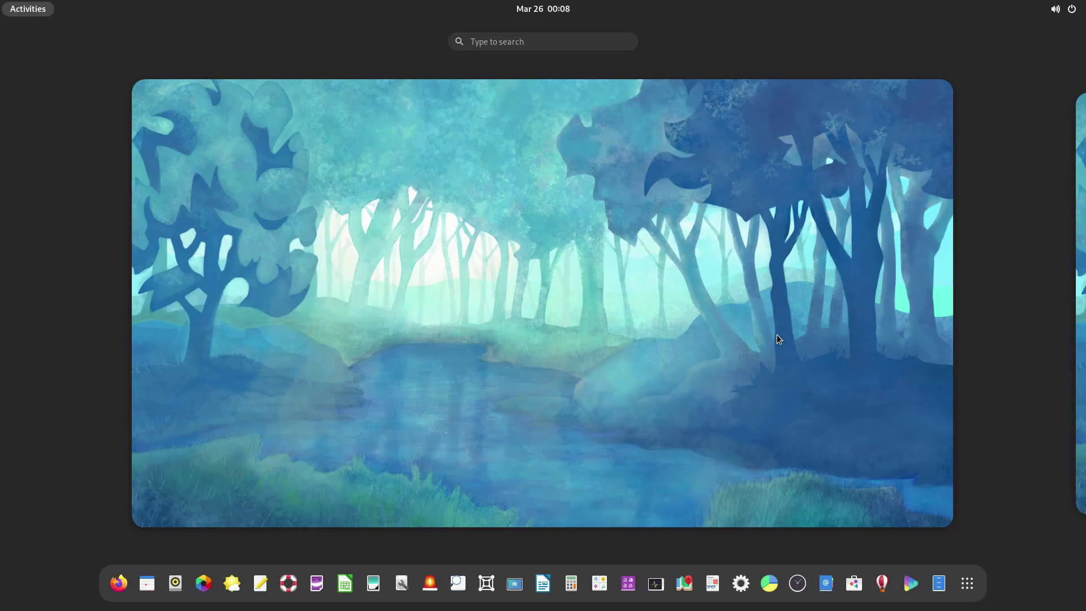
left_click(776, 338)
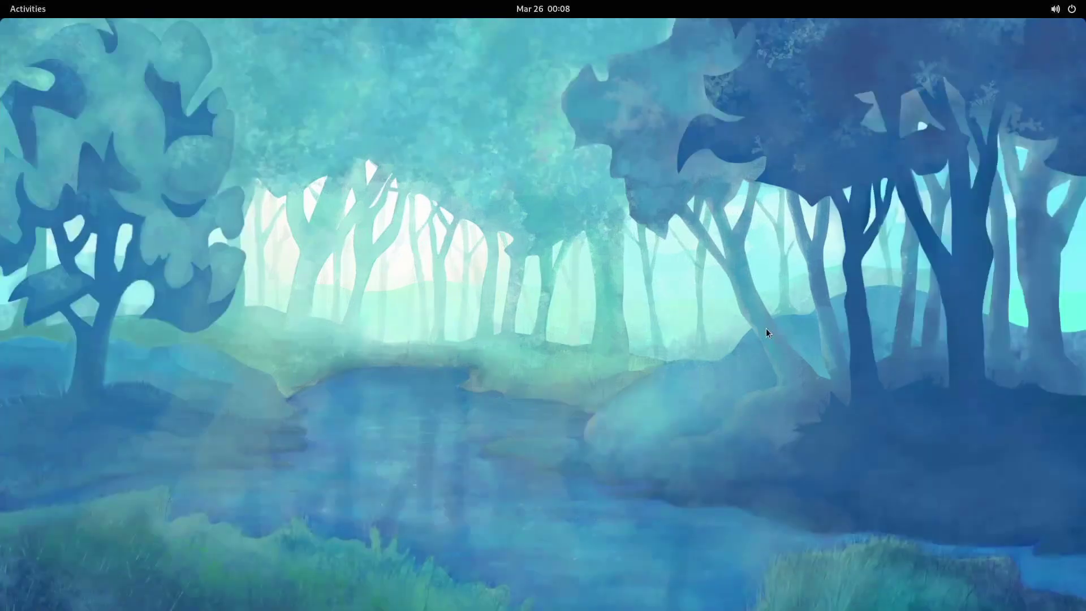